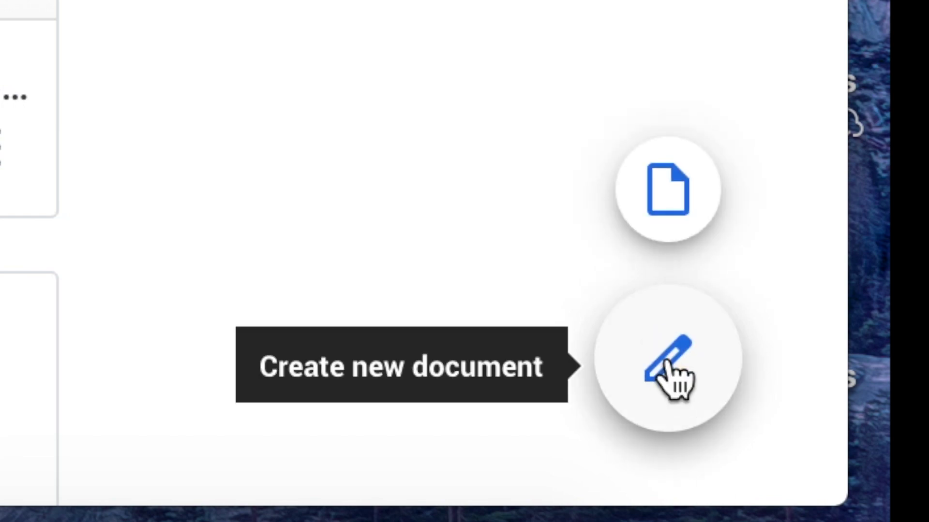
Step: Create a blank document and insert a 2x1 table with one row and two columns
{"action": "left_click", "coordinate": [673, 378]}
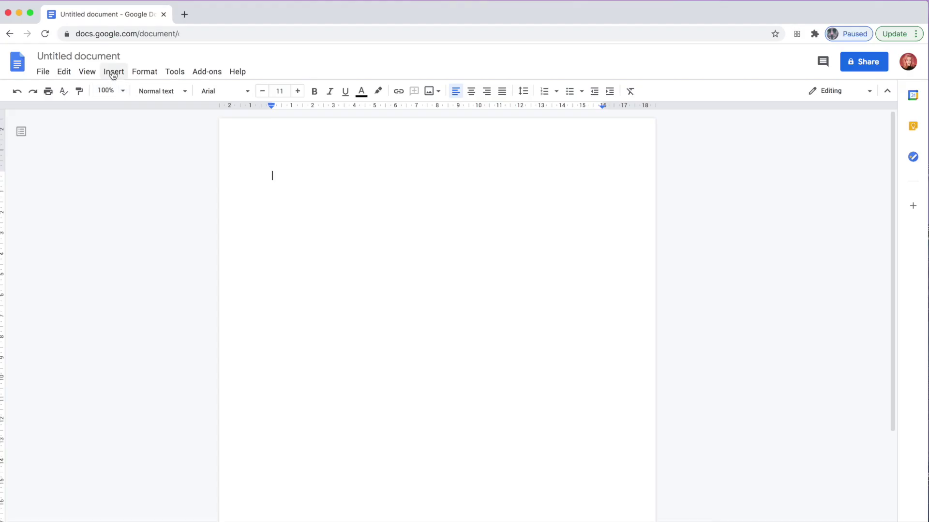
{"action": "left_click", "coordinate": [112, 76]}
{"action": "mouse_move", "coordinate": [131, 110]}
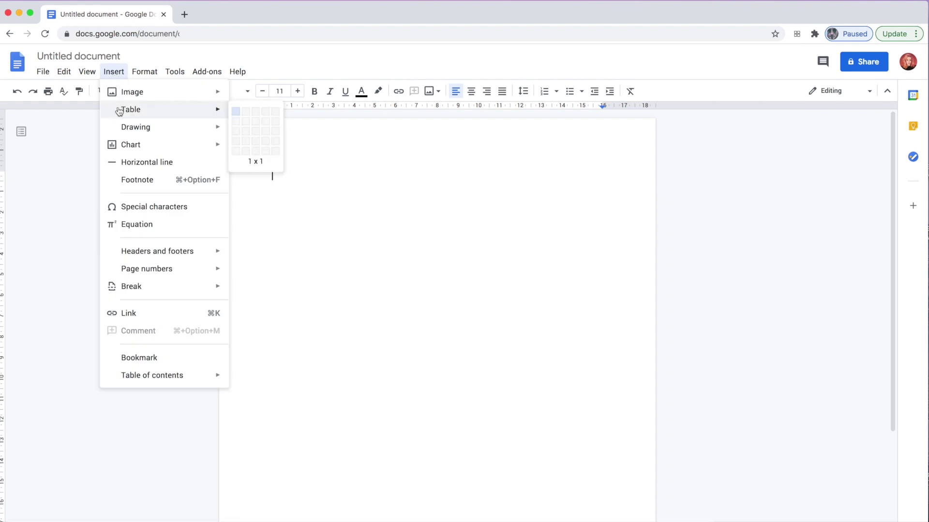
{"action": "left_click", "coordinate": [250, 107]}
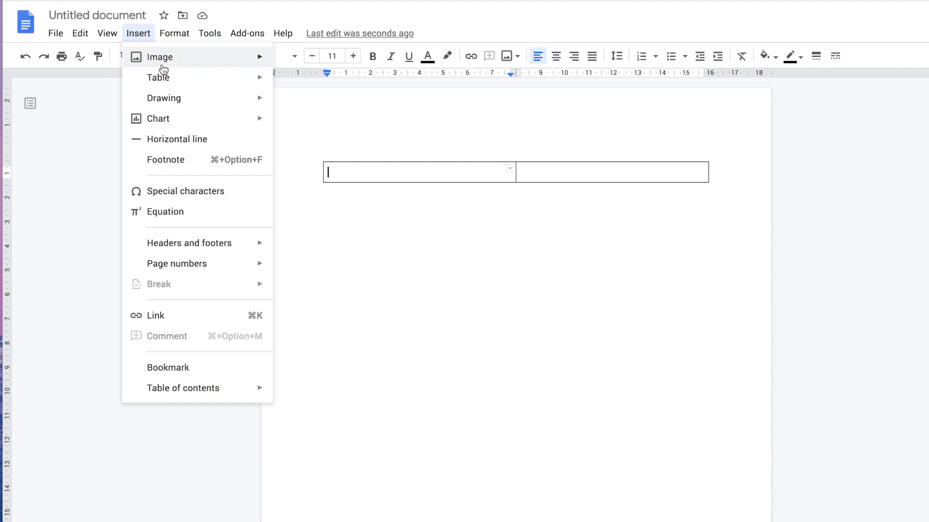
{"action": "mouse_move", "coordinate": [132, 92]}
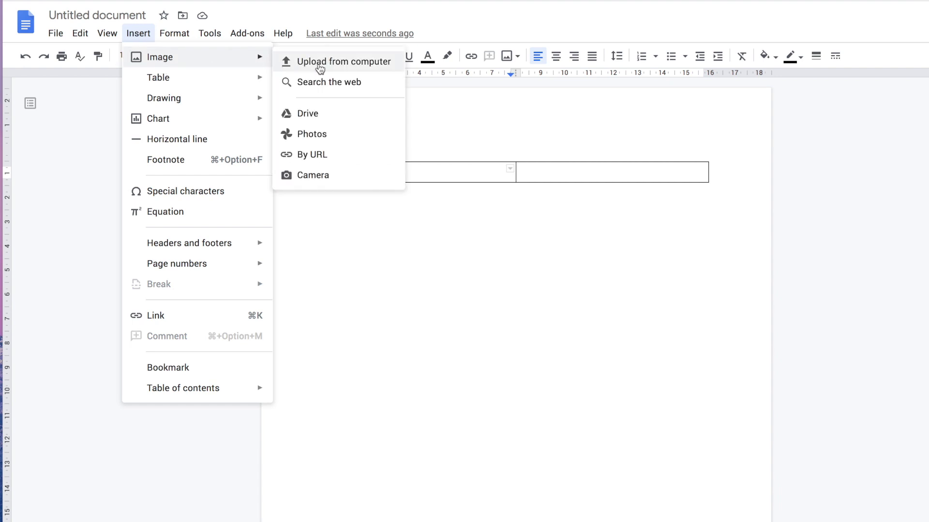
{"action": "left_click", "coordinate": [320, 67]}
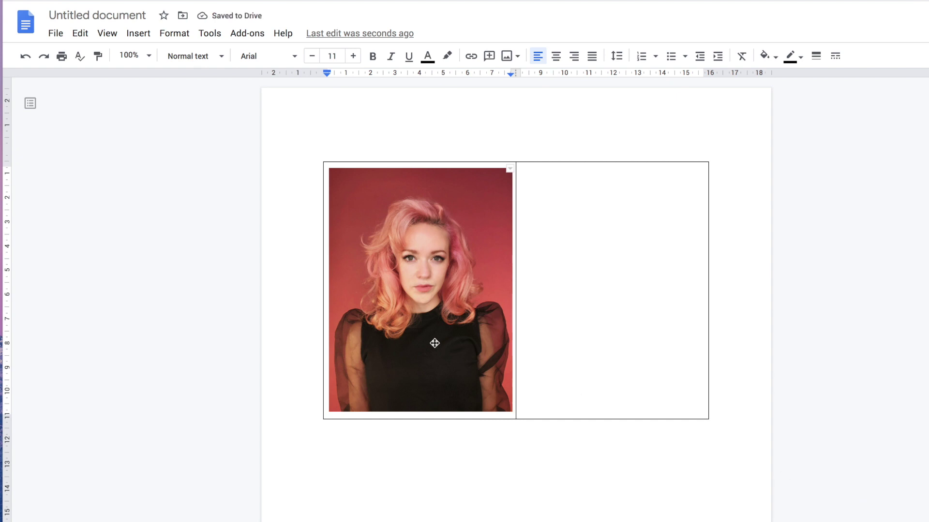
{"action": "left_click", "coordinate": [435, 344]}
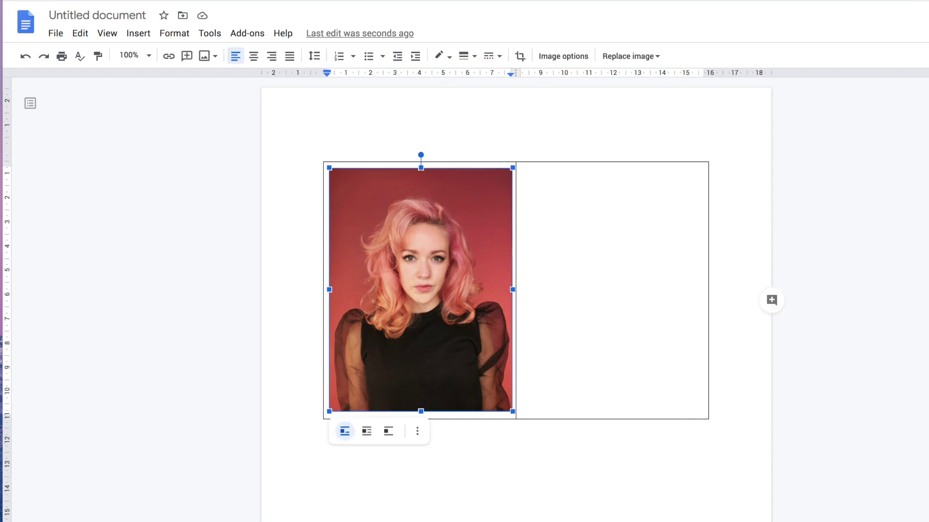
{"action": "key", "text": "BackSpace"}
{"action": "left_click", "coordinate": [138, 34]}
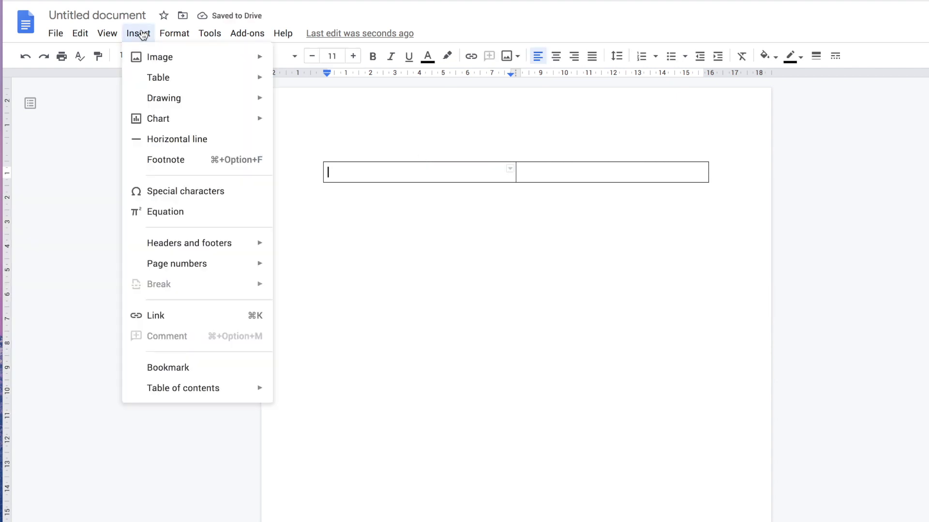
Step: Start a new drawing and upload the portrait photo into it
{"action": "mouse_move", "coordinate": [164, 98]}
{"action": "left_click", "coordinate": [300, 109]}
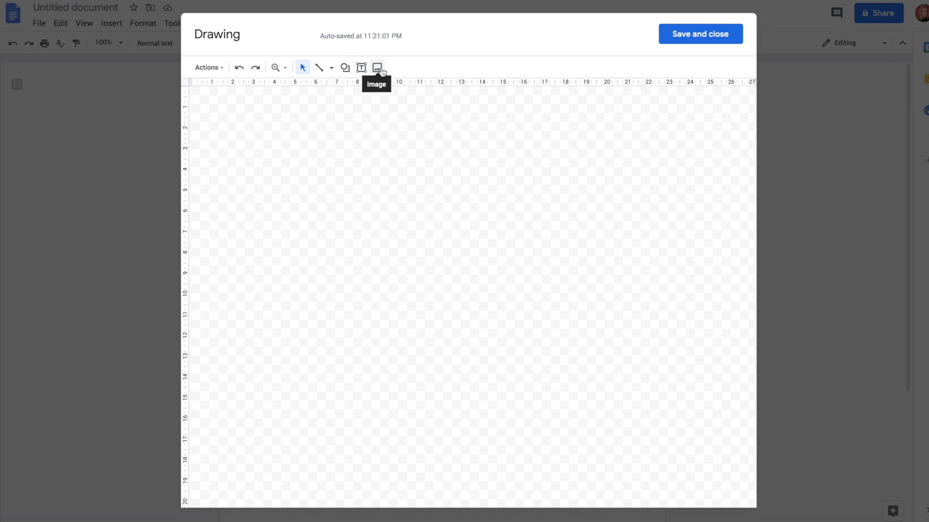
{"action": "left_click", "coordinate": [379, 68]}
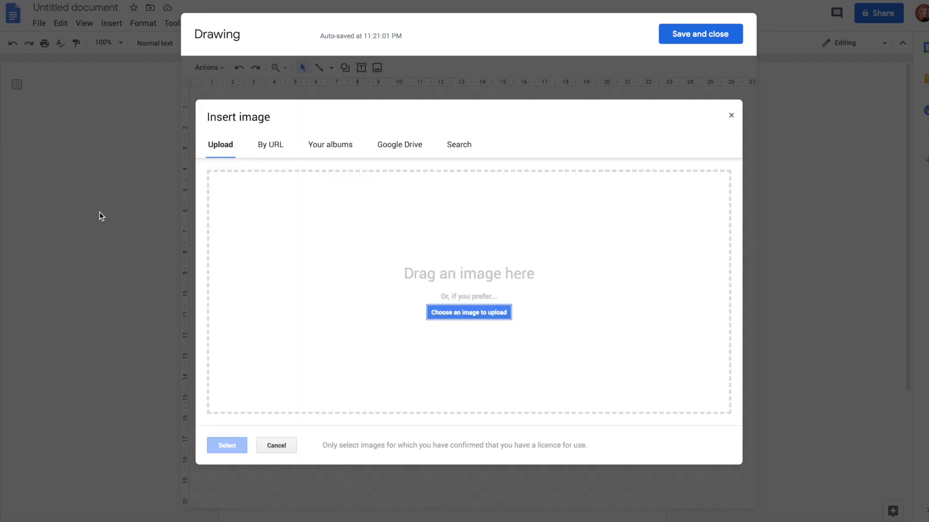
{"action": "left_click_drag", "start_coordinate": [244, 312], "coordinate": [391, 300]}
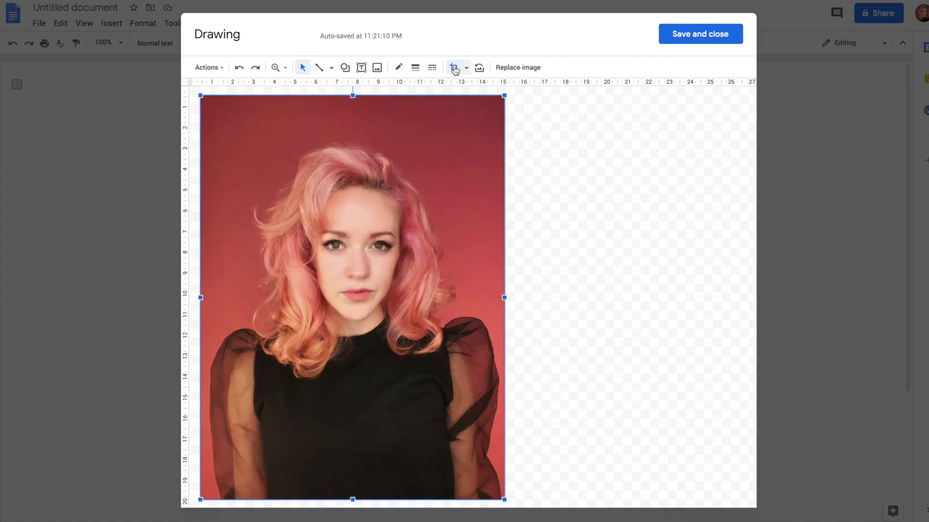
Step: Crop off the photo's bottom, mask it into an oval, and save it into the cell
{"action": "left_click", "coordinate": [453, 67]}
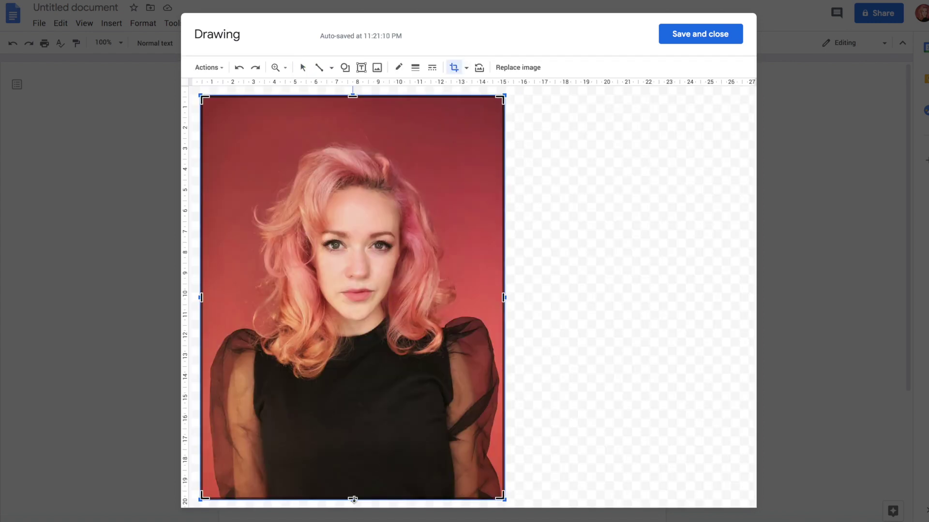
{"action": "left_click_drag", "start_coordinate": [353, 499], "coordinate": [359, 396]}
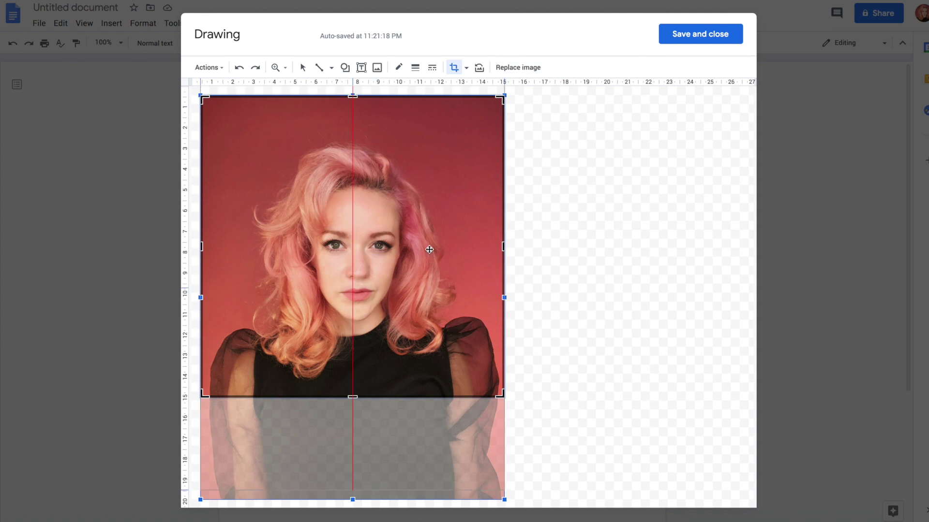
{"action": "left_click_drag", "start_coordinate": [429, 255], "coordinate": [430, 230]}
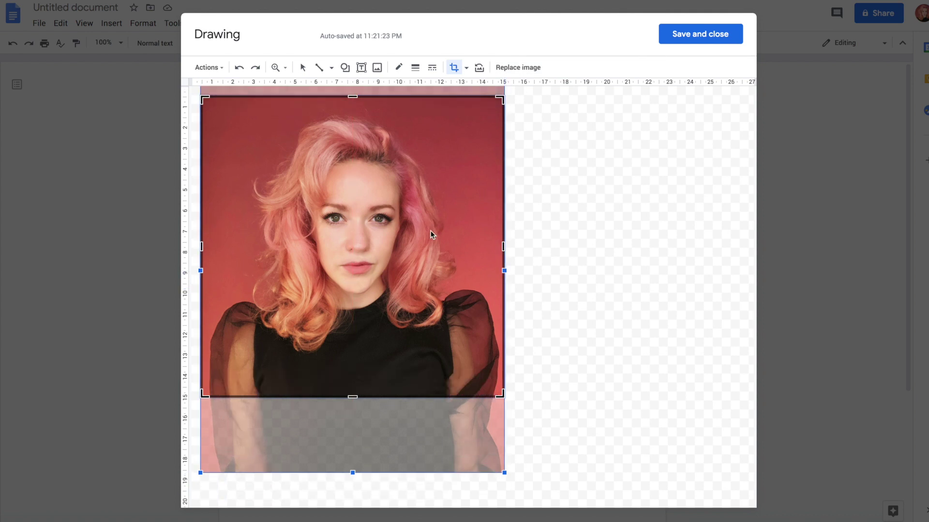
{"action": "left_click", "coordinate": [466, 69]}
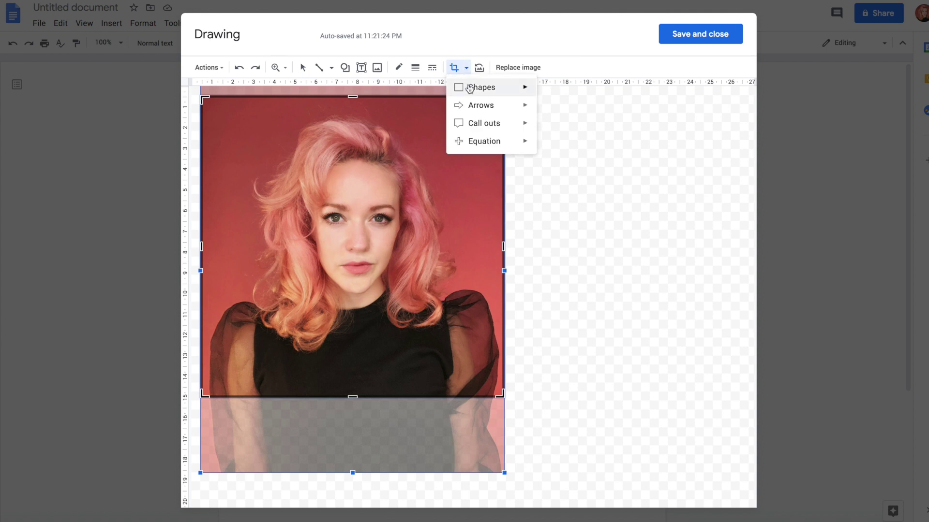
{"action": "mouse_move", "coordinate": [482, 88]}
{"action": "left_click", "coordinate": [546, 115]}
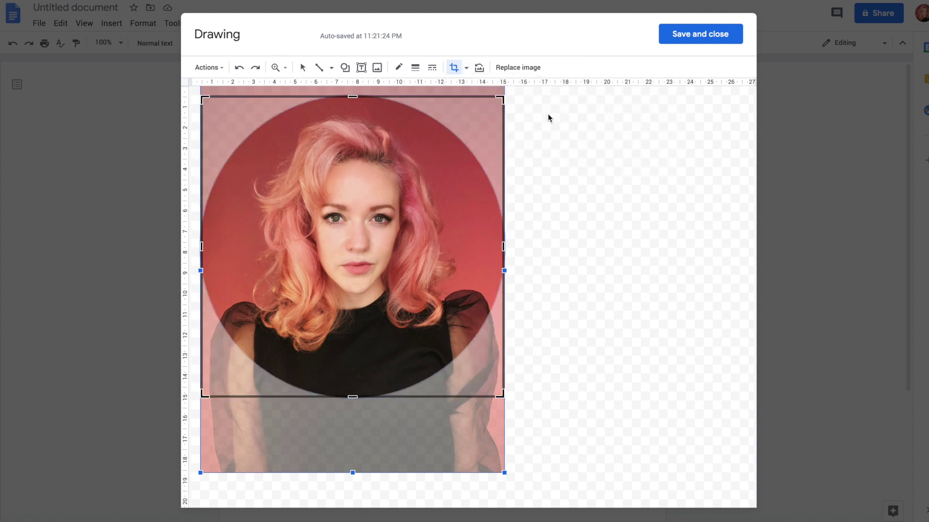
{"action": "left_click", "coordinate": [685, 37]}
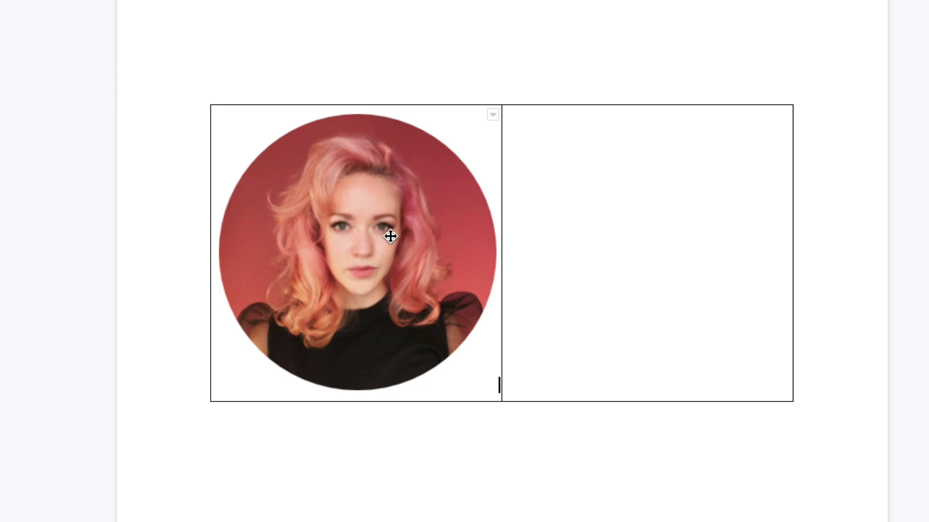
Step: Download the circular portrait drawing as a JPEG (.jpg) image and close the drawing
{"action": "double_click", "coordinate": [391, 237]}
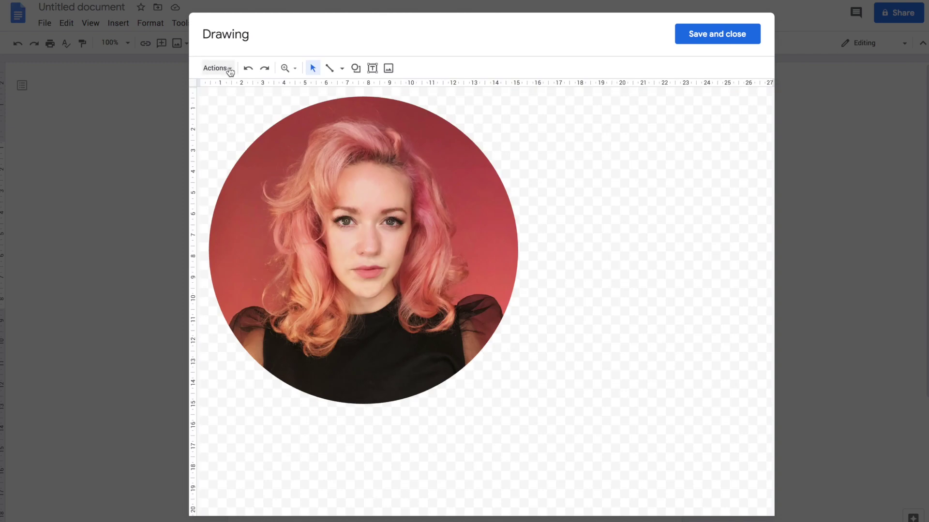
{"action": "left_click", "coordinate": [229, 71]}
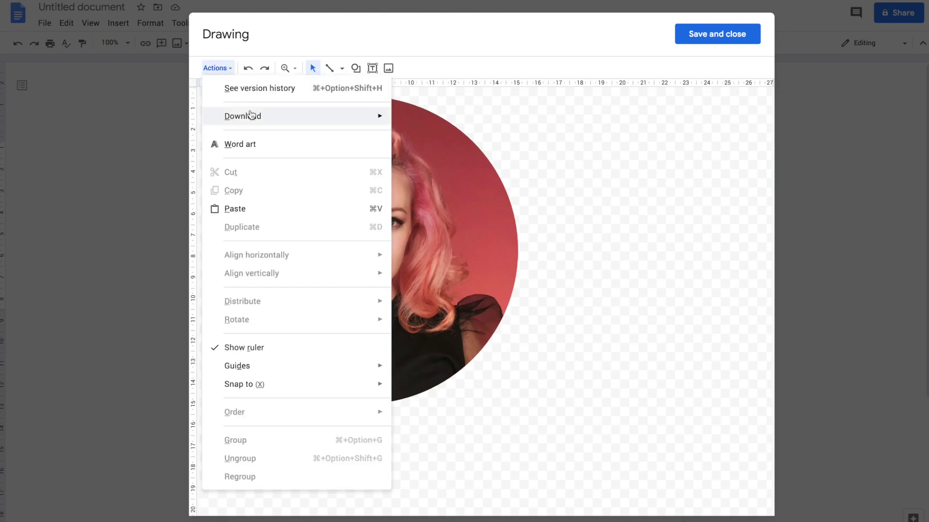
{"action": "mouse_move", "coordinate": [243, 116]}
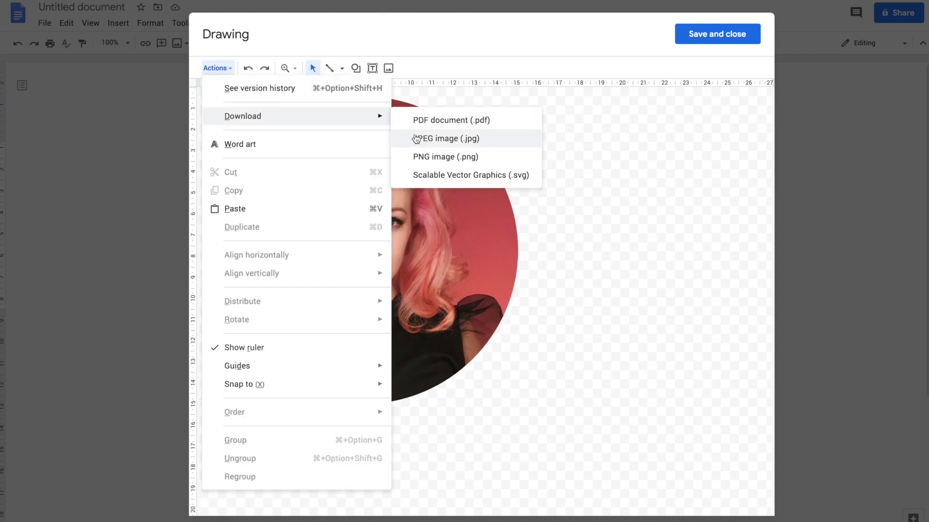
{"action": "left_click", "coordinate": [416, 138]}
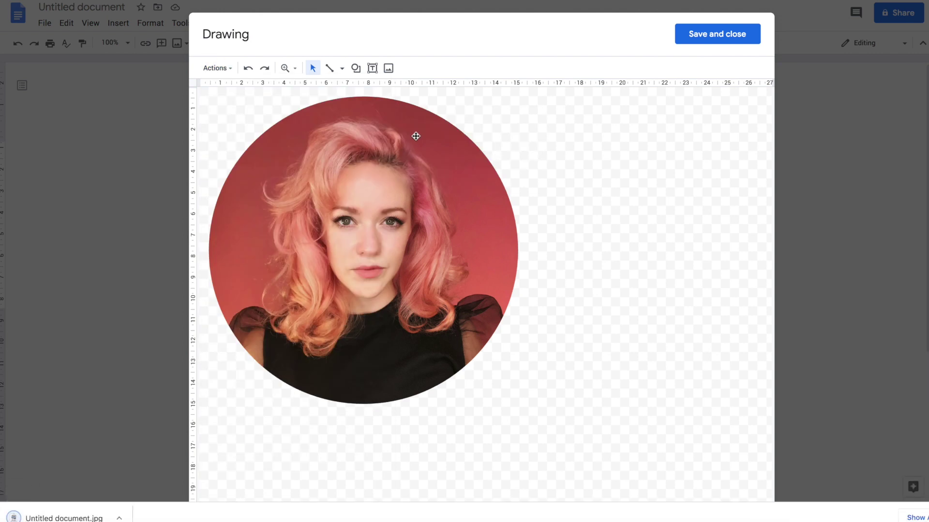
{"action": "left_click", "coordinate": [719, 35]}
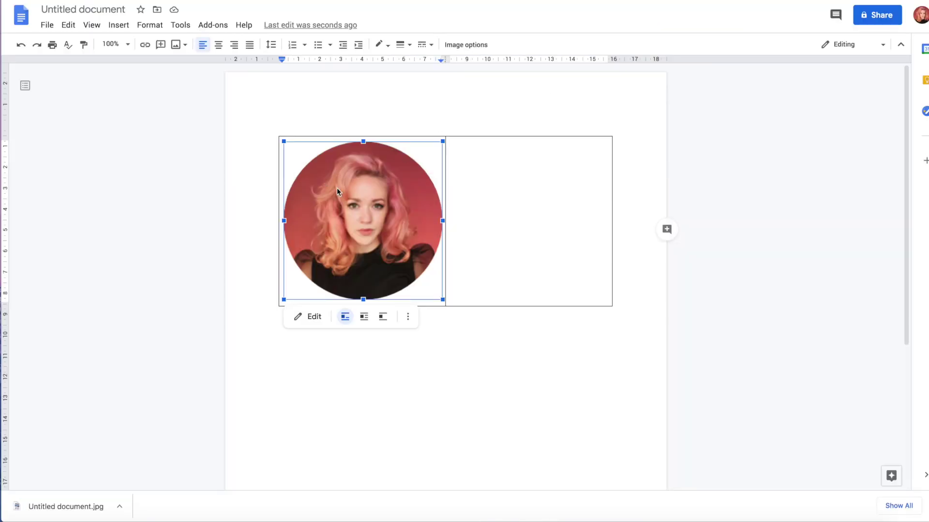
Step: Replace the drawing with the downloaded circular JPEG, cropping its right and bottom edges
{"action": "key", "text": "Delete"}
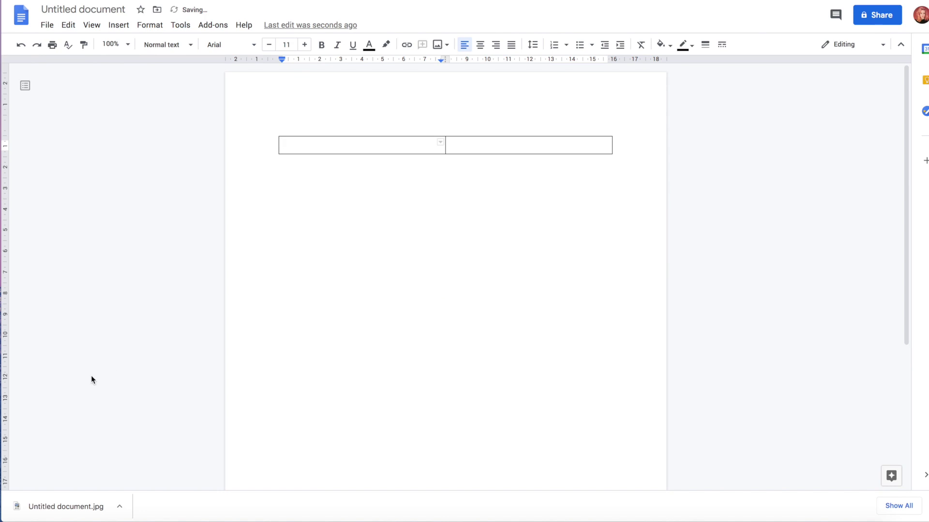
{"action": "left_click_drag", "start_coordinate": [36, 503], "coordinate": [322, 146]}
{"action": "left_click", "coordinate": [333, 198]}
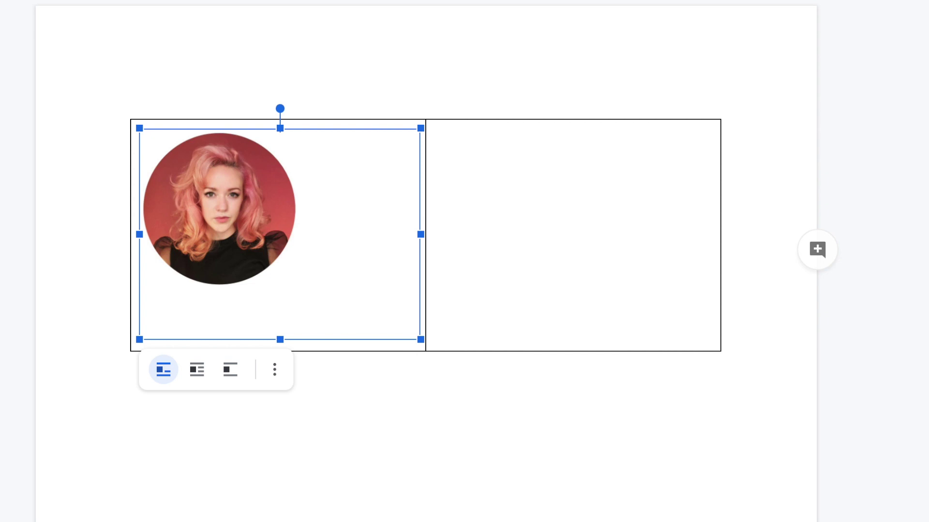
{"action": "double_click", "coordinate": [440, 200]}
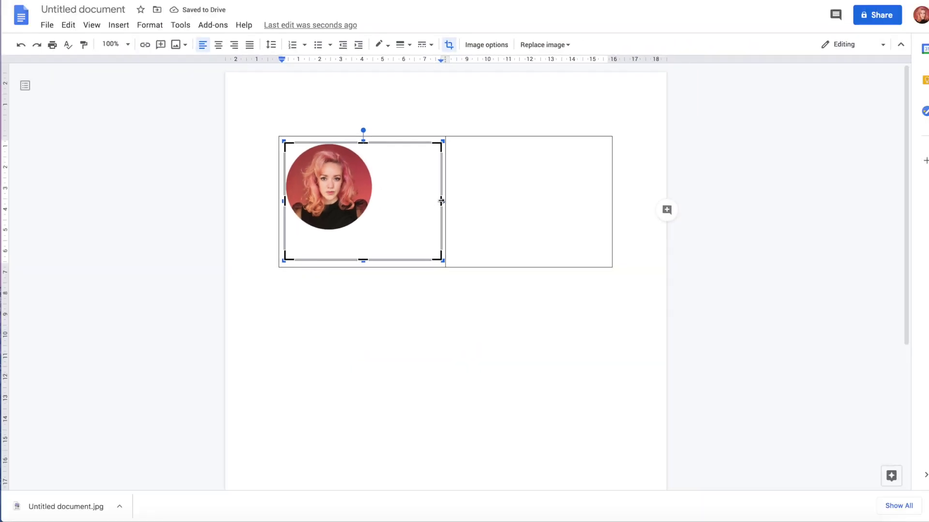
{"action": "left_click_drag", "start_coordinate": [440, 201], "coordinate": [374, 201]}
{"action": "left_click_drag", "start_coordinate": [329, 259], "coordinate": [330, 232]}
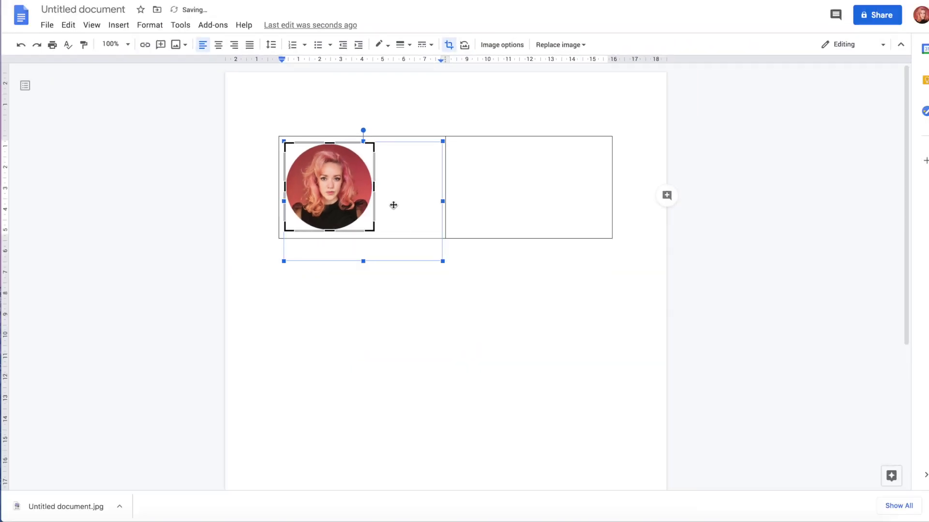
{"action": "key", "text": "Return"}
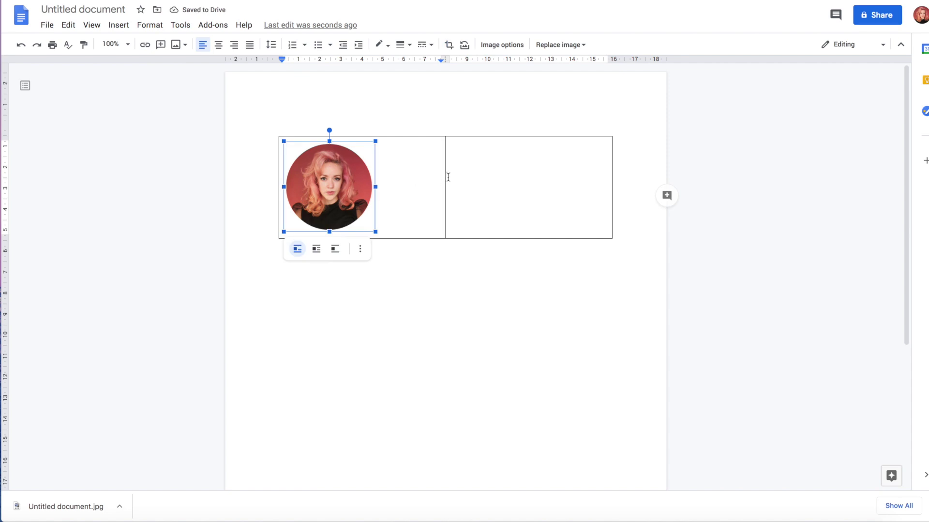
Step: Narrow the left column and pull in the table's right edge to fit the photo
{"action": "left_click_drag", "start_coordinate": [444, 178], "coordinate": [375, 180]}
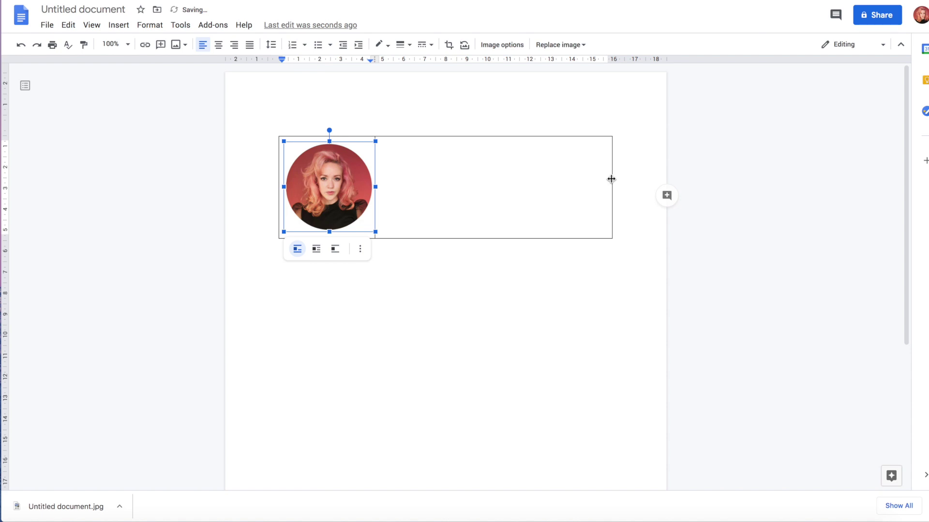
{"action": "left_click_drag", "start_coordinate": [611, 179], "coordinate": [535, 183]}
{"action": "left_click", "coordinate": [578, 223]}
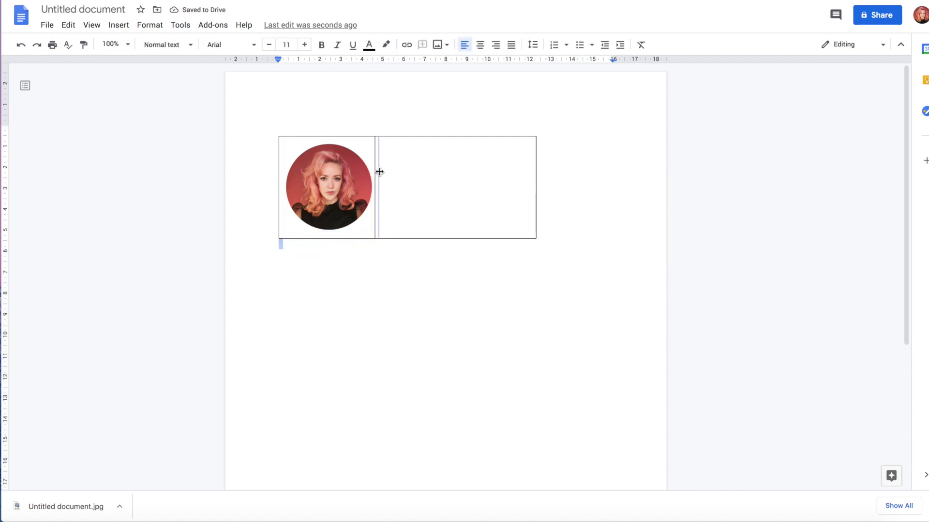
{"action": "left_click_drag", "start_coordinate": [378, 171], "coordinate": [379, 173]}
{"action": "left_click", "coordinate": [410, 147]}
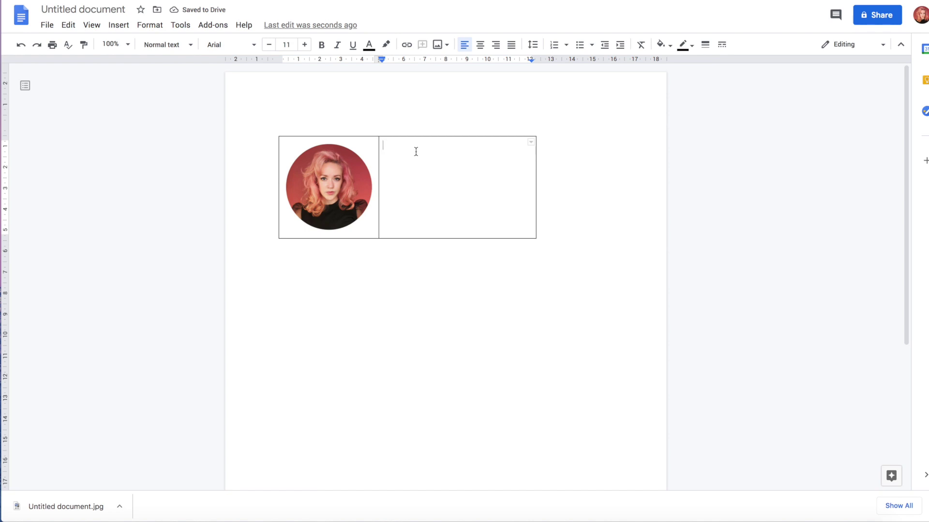
{"action": "type", "text": "Kat Tingum"}
{"action": "left_click_drag", "start_coordinate": [428, 145], "coordinate": [383, 145]}
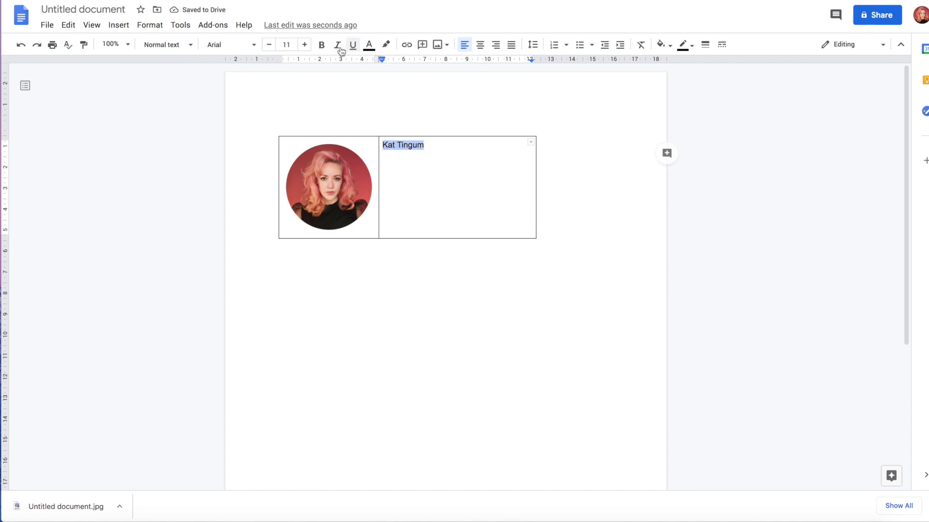
{"action": "left_click", "coordinate": [304, 45]}
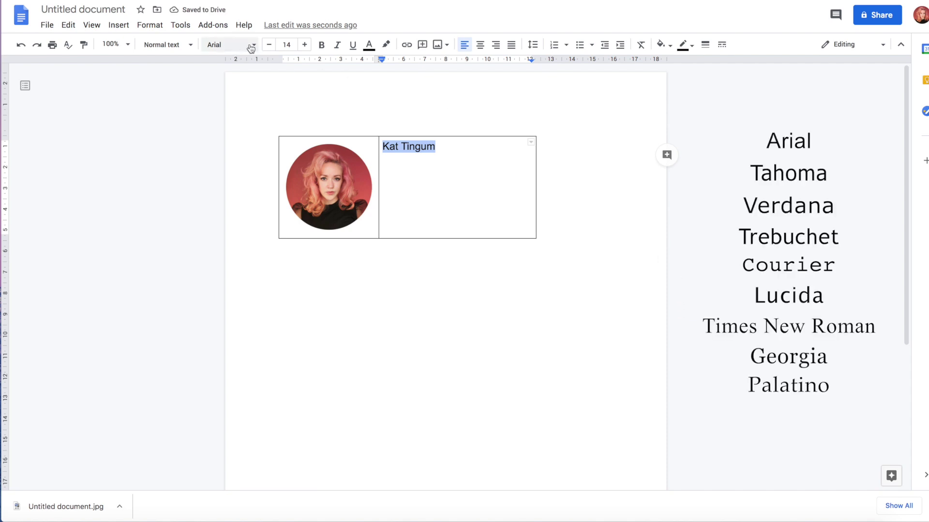
{"action": "left_click", "coordinate": [252, 45]}
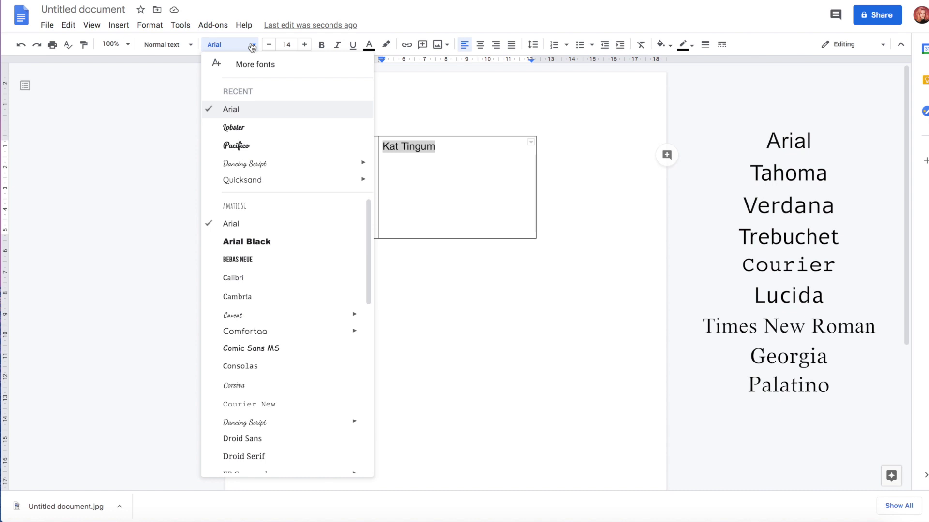
{"action": "left_click", "coordinate": [249, 127]}
Step: Screenshot the Lobster-styled name, then delete it from the right cell
{"action": "left_click", "coordinate": [394, 282]}
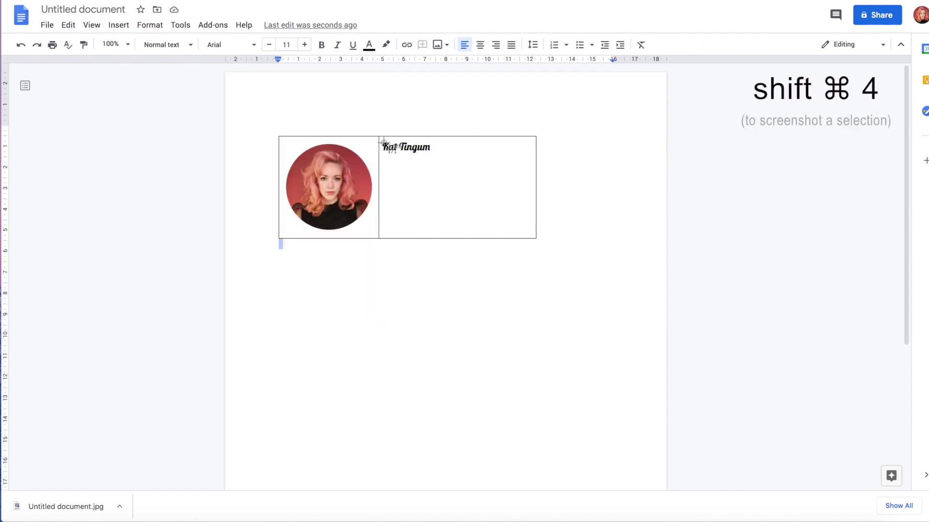
{"action": "left_click_drag", "start_coordinate": [380, 139], "coordinate": [432, 154]}
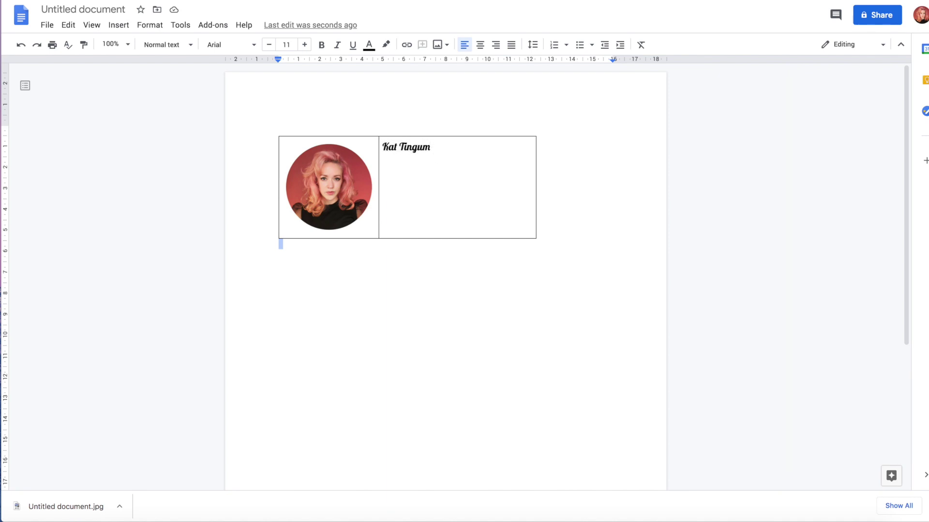
{"action": "triple_click", "coordinate": [433, 156]}
{"action": "key", "text": "BackSpace"}
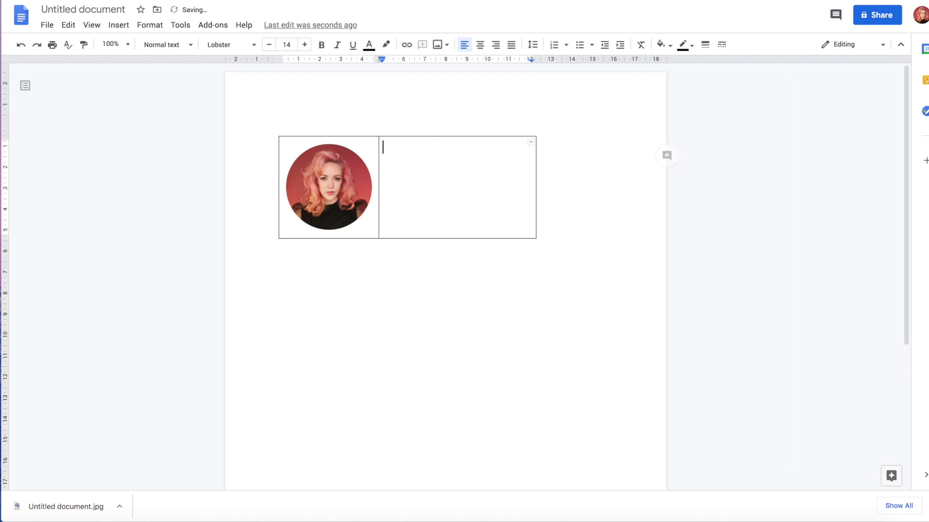
{"action": "left_click_drag", "start_coordinate": [767, 104], "coordinate": [479, 159]}
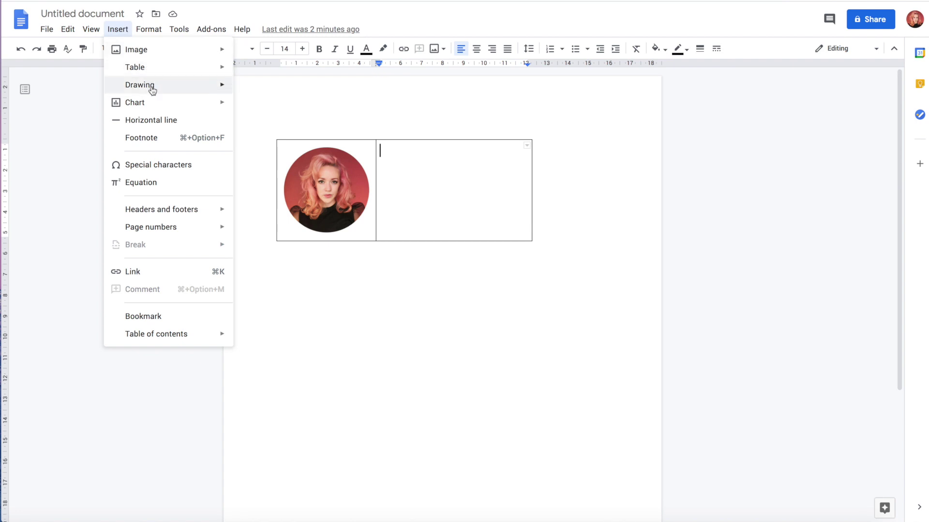
Step: Hand-draw a scribble signature in a new drawing and insert it beside the photo
{"action": "mouse_move", "coordinate": [139, 85]}
{"action": "left_click", "coordinate": [264, 95]}
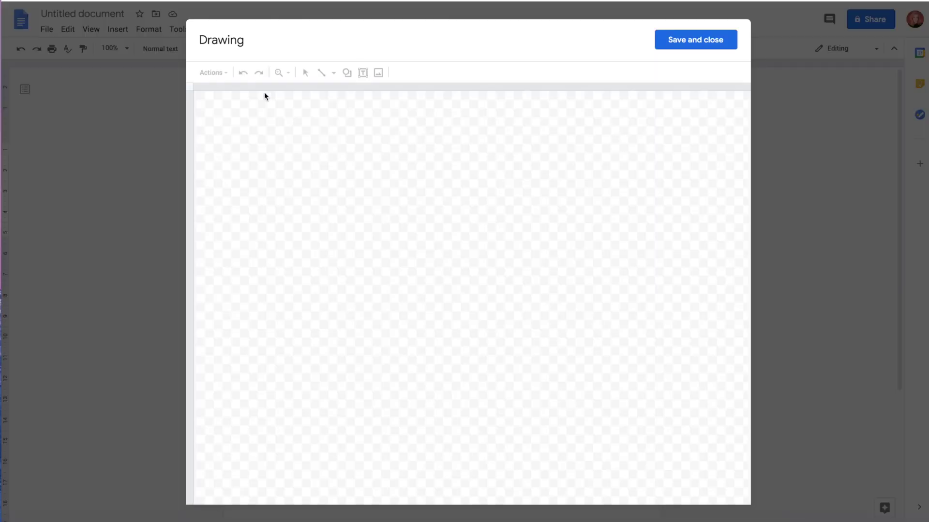
{"action": "left_click", "coordinate": [331, 76]}
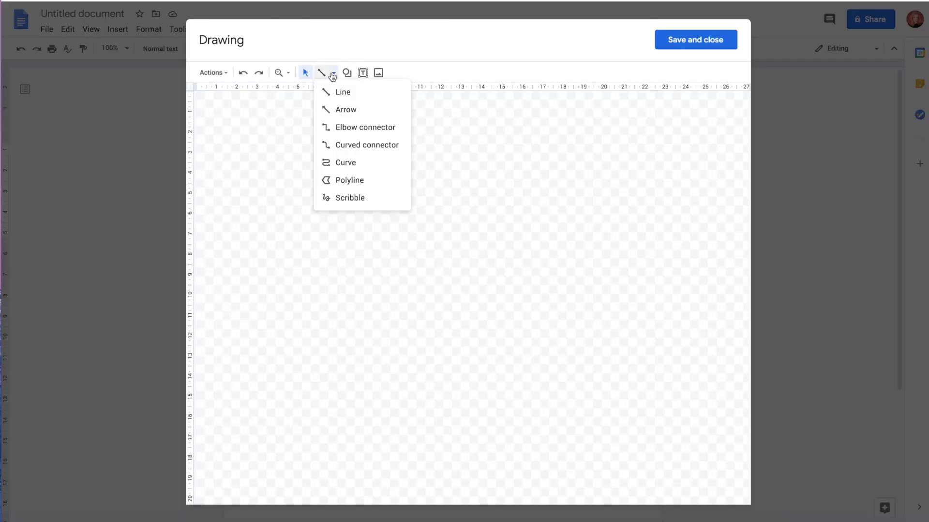
{"action": "left_click", "coordinate": [341, 197]}
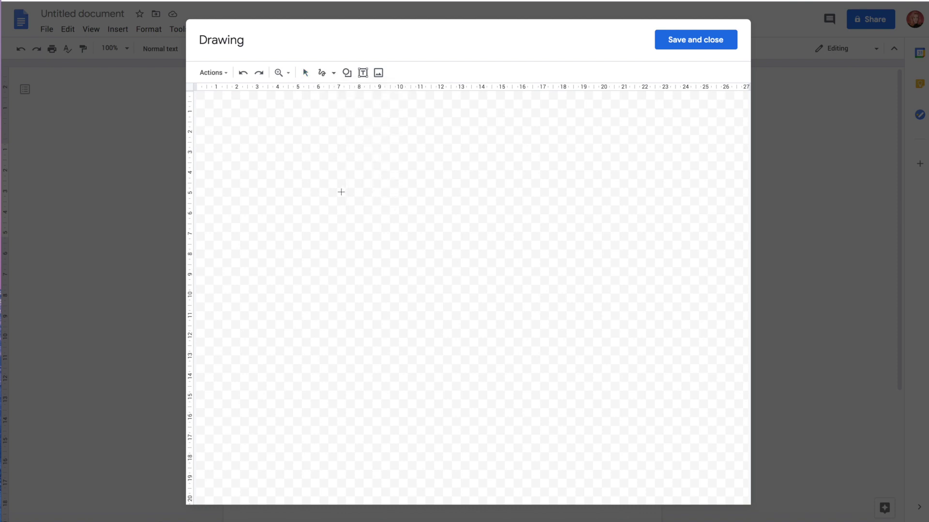
{"action": "left_click_drag", "start_coordinate": [343, 185], "coordinate": [317, 297]}
{"action": "mouse_move", "coordinate": [348, 208]}
{"action": "left_mouse_down"}
{"action": "mouse_move", "coordinate": [363, 274]}
{"action": "mouse_move", "coordinate": [385, 271]}
{"action": "left_mouse_up"}
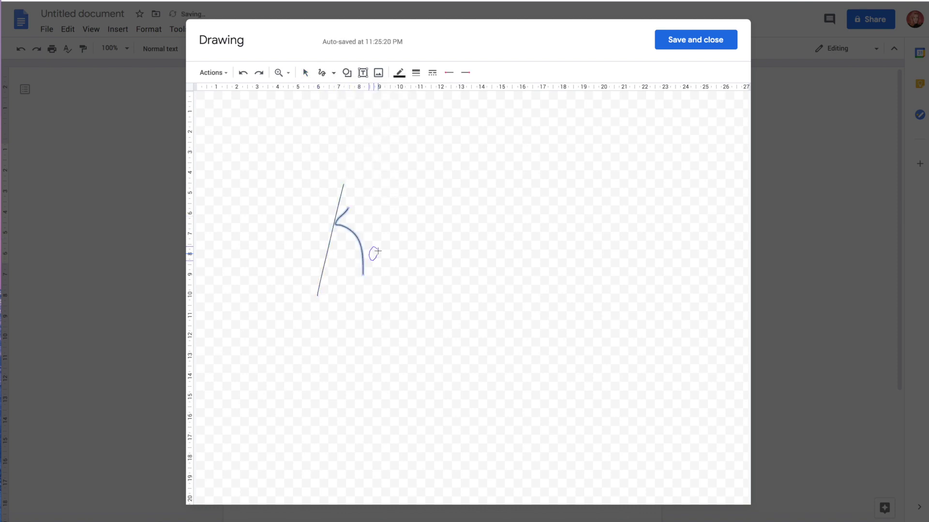
{"action": "left_click_drag", "start_coordinate": [397, 209], "coordinate": [400, 289]}
{"action": "left_click_drag", "start_coordinate": [387, 247], "coordinate": [423, 245]}
{"action": "mouse_move", "coordinate": [450, 203]}
{"action": "left_mouse_down"}
{"action": "mouse_move", "coordinate": [451, 275]}
{"action": "mouse_move", "coordinate": [515, 201]}
{"action": "left_mouse_up"}
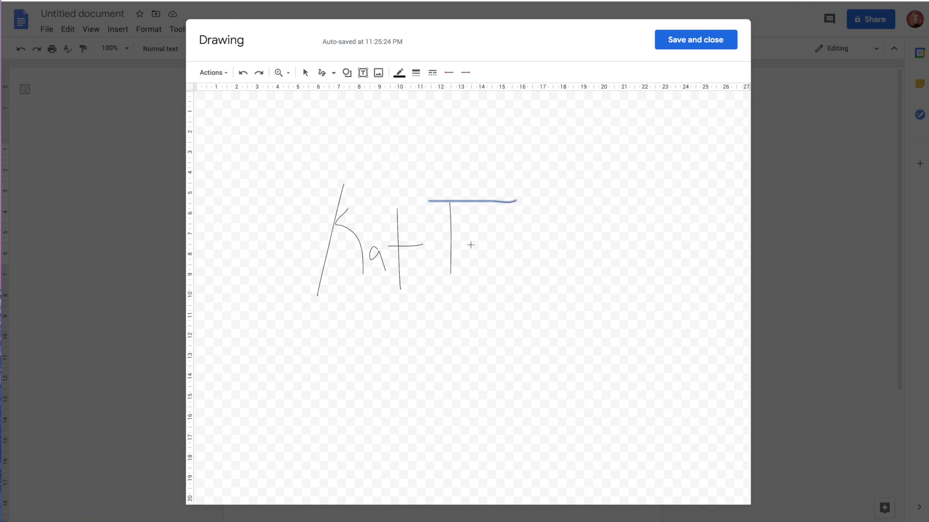
{"action": "mouse_move", "coordinate": [470, 246]}
{"action": "left_mouse_down"}
{"action": "mouse_move", "coordinate": [472, 268]}
{"action": "mouse_move", "coordinate": [483, 251]}
{"action": "left_mouse_up"}
{"action": "left_click", "coordinate": [470, 234]}
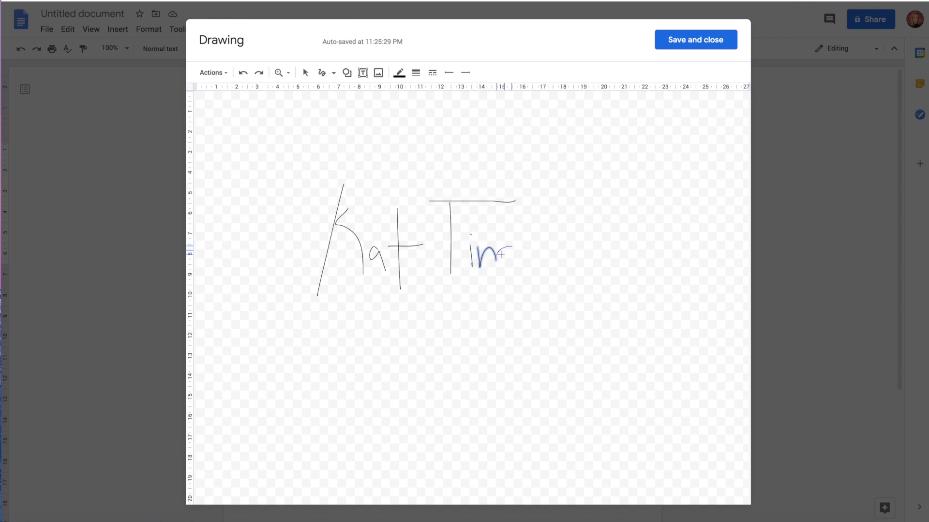
{"action": "left_click_drag", "start_coordinate": [500, 254], "coordinate": [429, 286]}
{"action": "left_click_drag", "start_coordinate": [533, 237], "coordinate": [603, 256]}
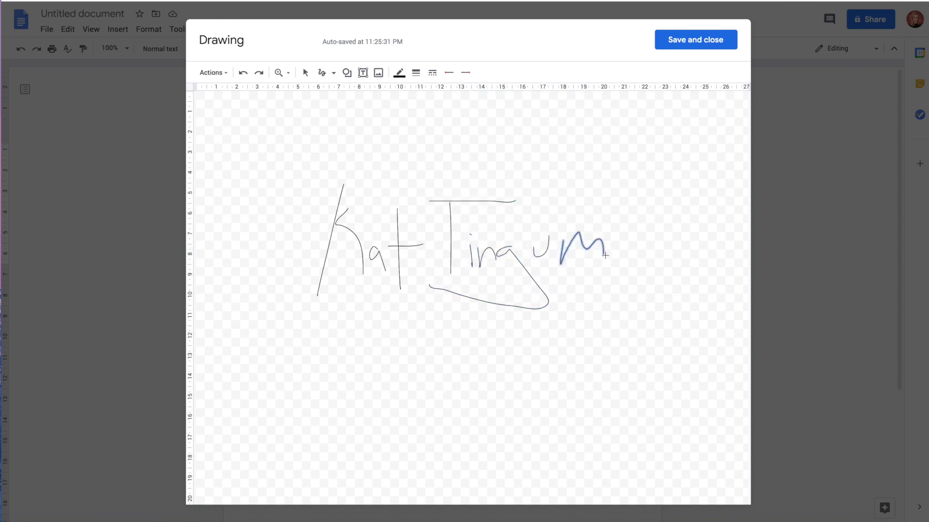
{"action": "left_click", "coordinate": [712, 41]}
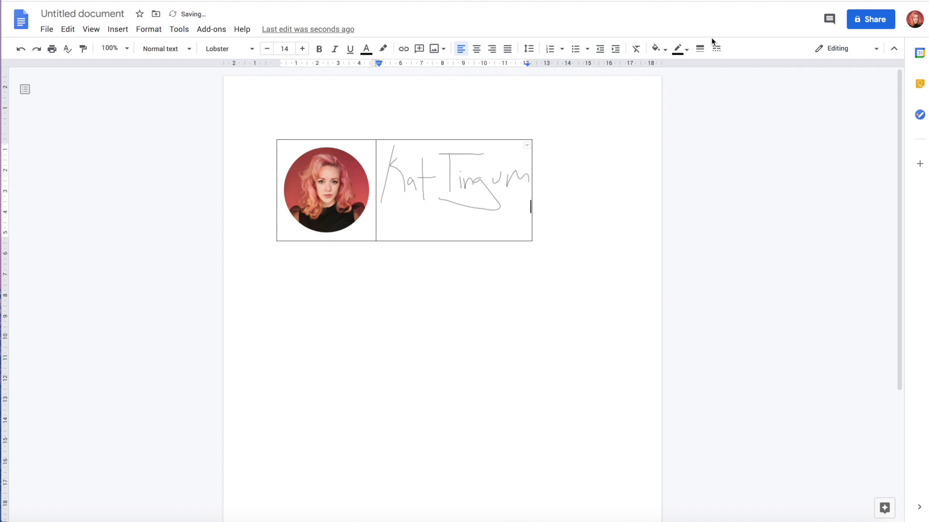
Step: Shrink the inserted signature drawing, then reselect it
{"action": "left_click", "coordinate": [443, 189]}
{"action": "left_click_drag", "start_coordinate": [530, 211], "coordinate": [463, 181]}
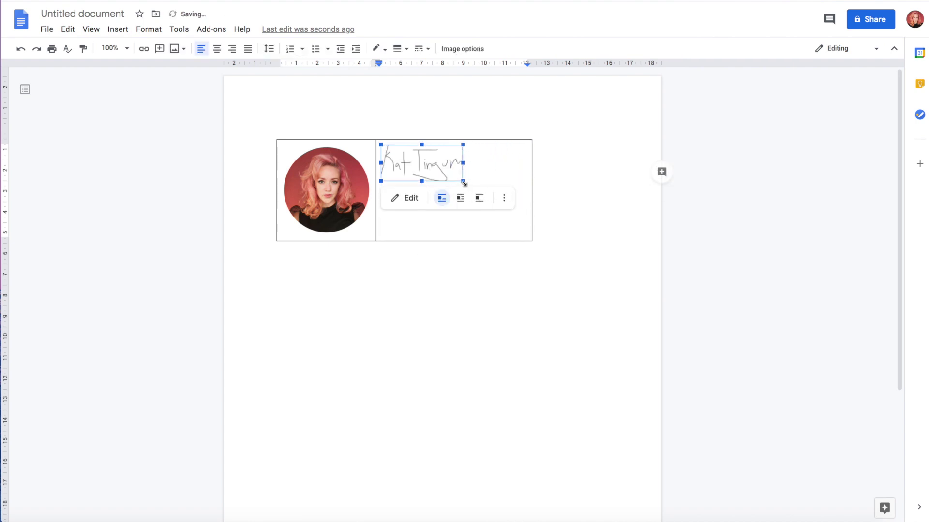
{"action": "left_click", "coordinate": [506, 172]}
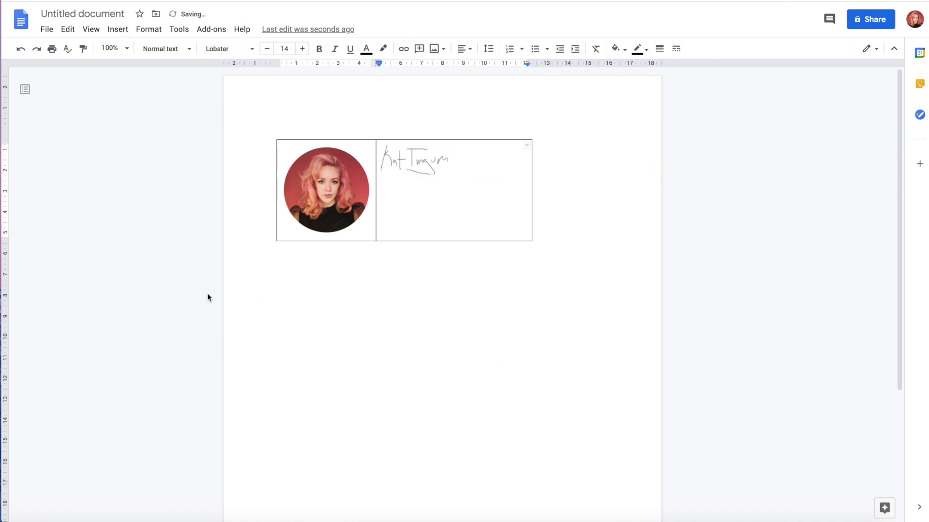
{"action": "left_click", "coordinate": [261, 302]}
{"action": "left_click", "coordinate": [402, 169]}
Step: Delete the drawn signature, then create and place a new signature on example.pdf in Preview
{"action": "key", "text": "Delete"}
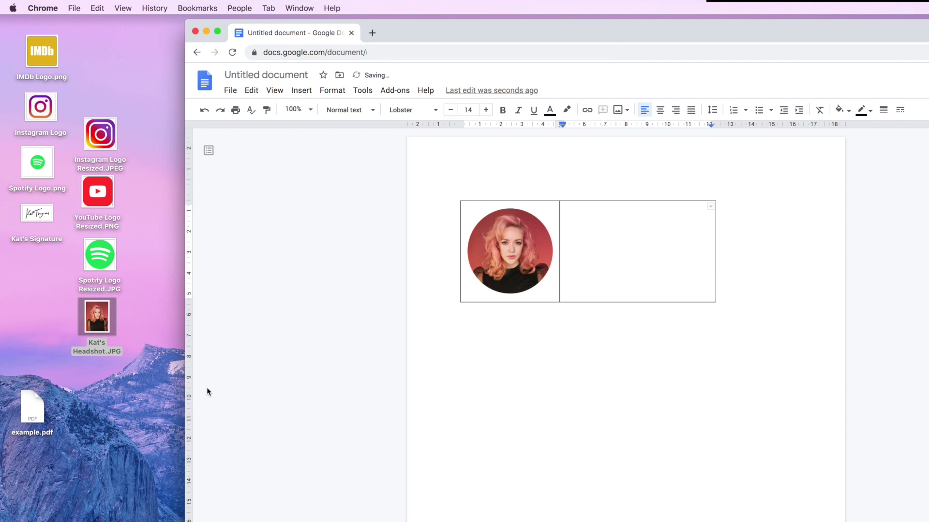
{"action": "double_click", "coordinate": [35, 412]}
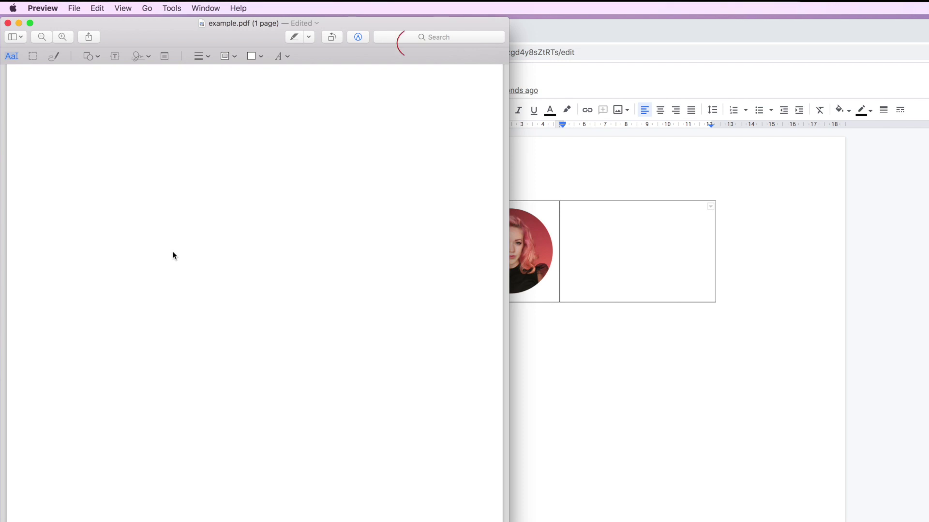
{"action": "left_click", "coordinate": [149, 57]}
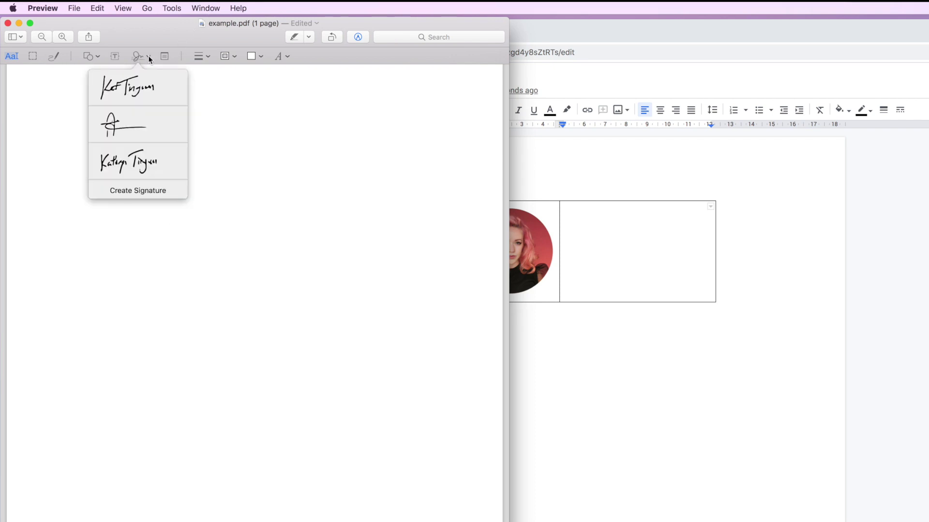
{"action": "left_click", "coordinate": [138, 194]}
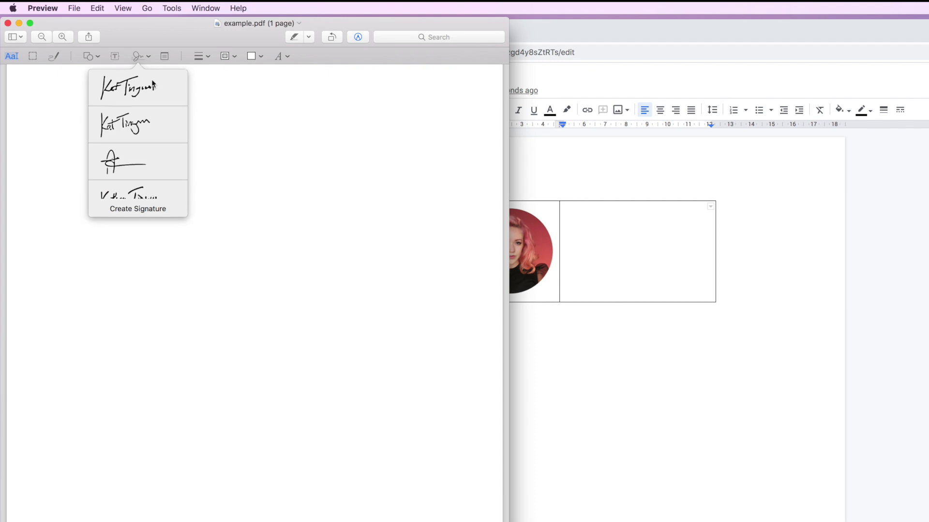
{"action": "left_click", "coordinate": [141, 88]}
{"action": "left_click", "coordinate": [210, 184]}
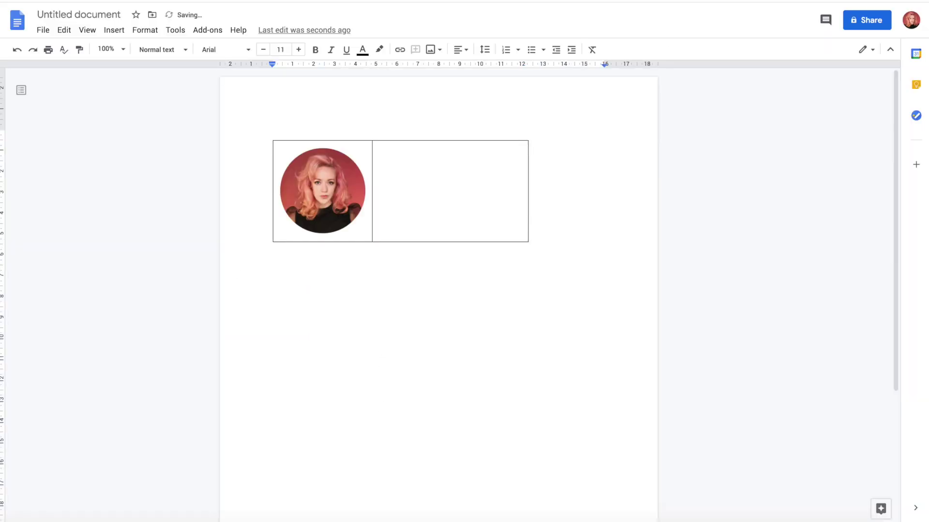
Step: Drop the saved signature image into the right cell and shrink it by a corner
{"action": "left_click_drag", "start_coordinate": [212, 261], "coordinate": [423, 169]}
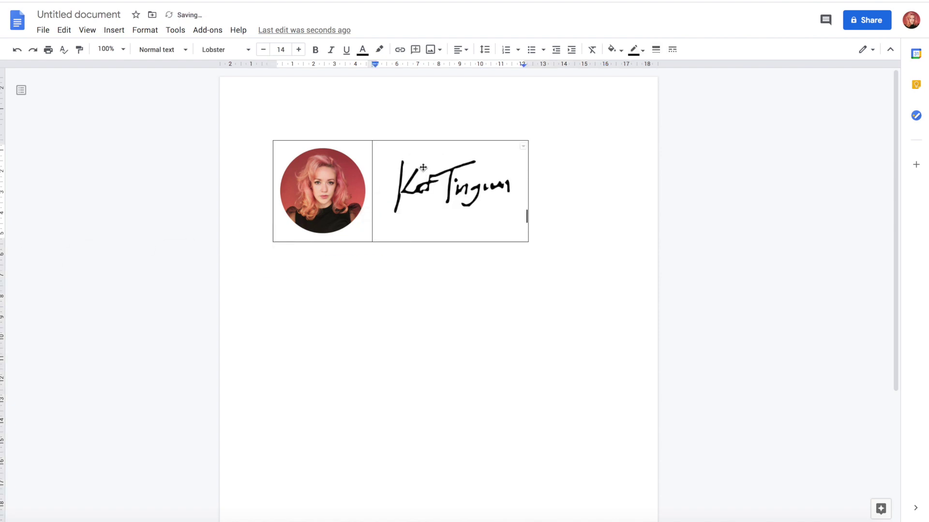
{"action": "left_click", "coordinate": [441, 201]}
{"action": "left_click_drag", "start_coordinate": [529, 224], "coordinate": [460, 192]}
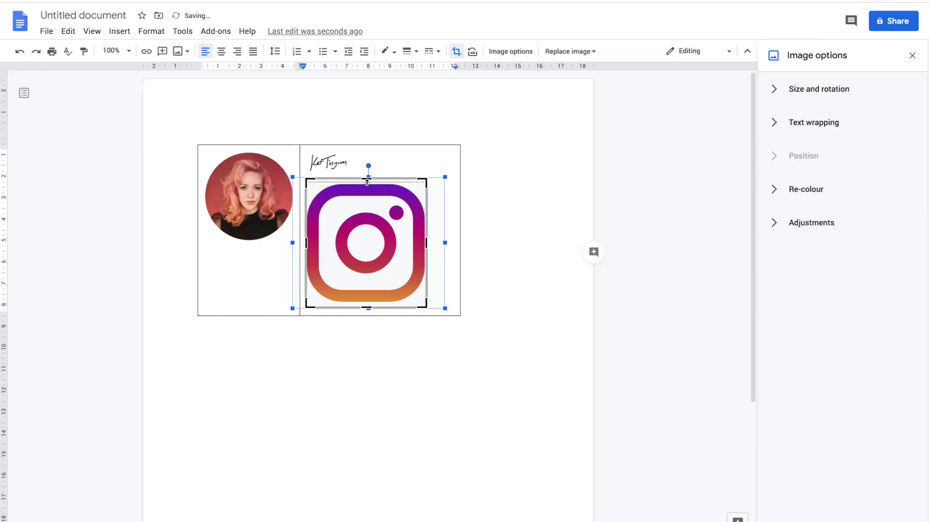
Step: Finish the Instagram crop, trim the Spotify logo on all sides, and clear its height value
{"action": "left_click", "coordinate": [780, 90]}
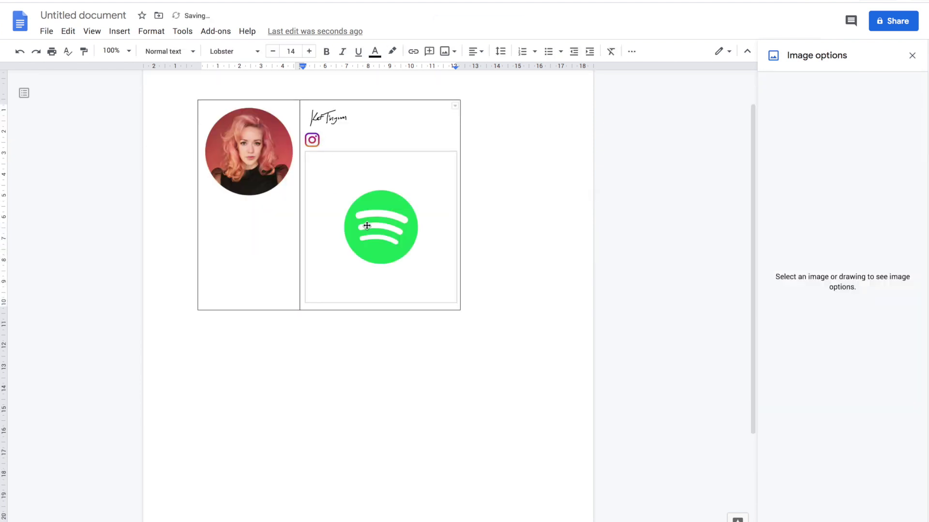
{"action": "double_click", "coordinate": [367, 226]}
{"action": "left_click_drag", "start_coordinate": [381, 152], "coordinate": [381, 184]}
{"action": "left_click_drag", "start_coordinate": [381, 269], "coordinate": [381, 235]}
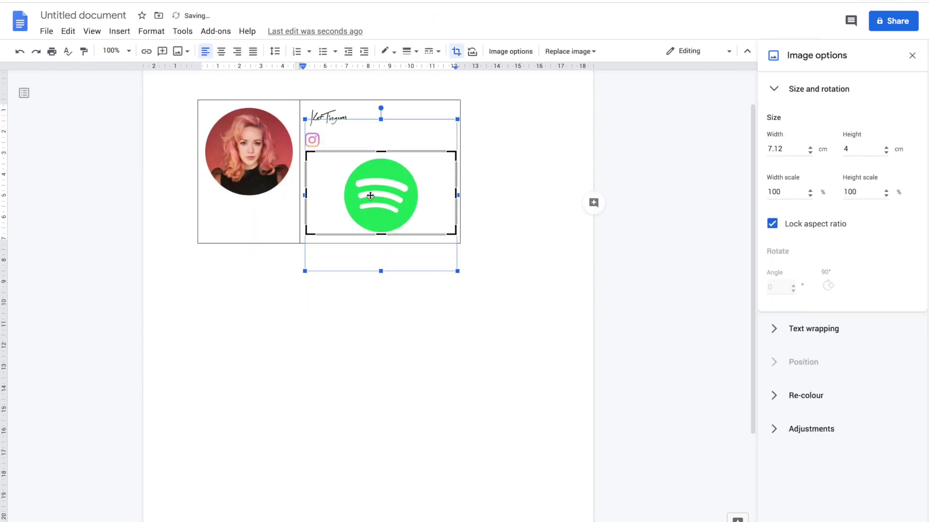
{"action": "left_click_drag", "start_coordinate": [305, 195], "coordinate": [324, 194]}
{"action": "left_click_drag", "start_coordinate": [439, 172], "coordinate": [402, 174]}
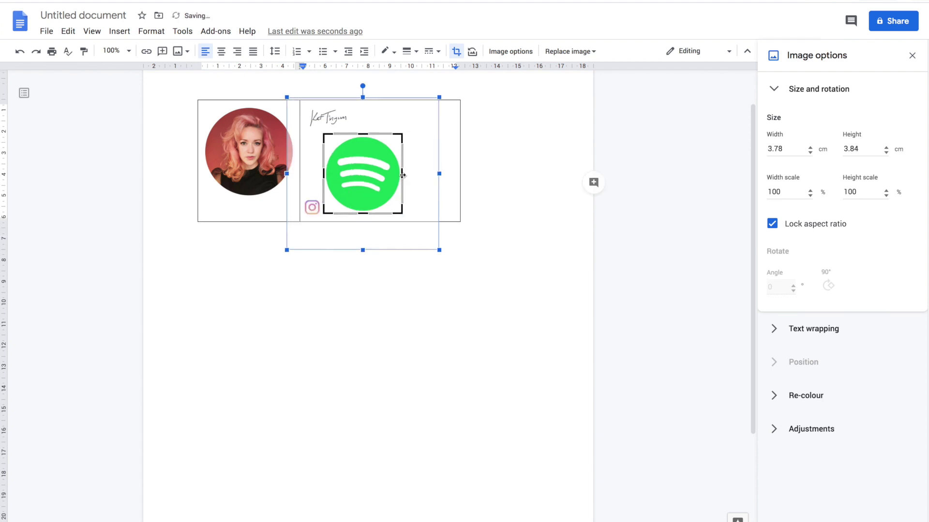
{"action": "double_click", "coordinate": [861, 149]}
{"action": "key", "text": "BackSpace"}
{"action": "type", "text": ".7"}
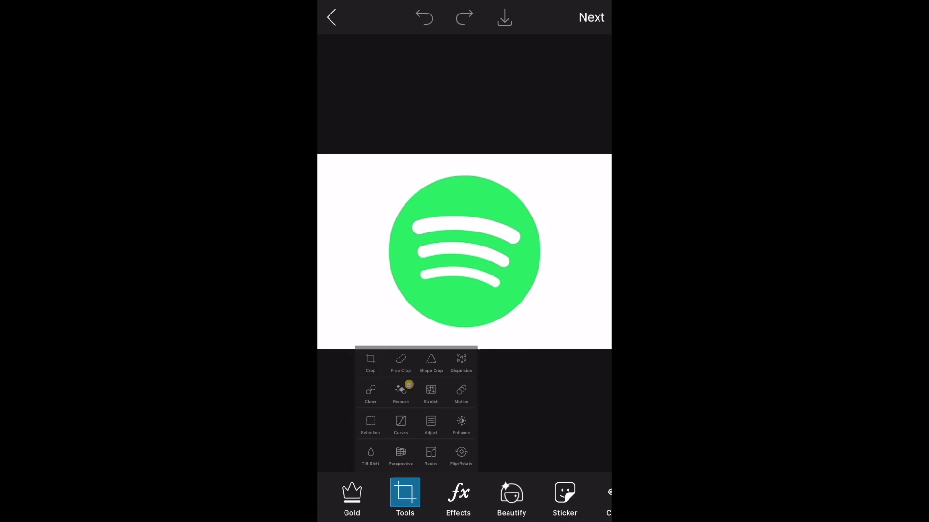
Step: Square-crop the Spotify logo tightly around its circle and save it to Camera Roll
{"action": "left_click", "coordinate": [344, 281]}
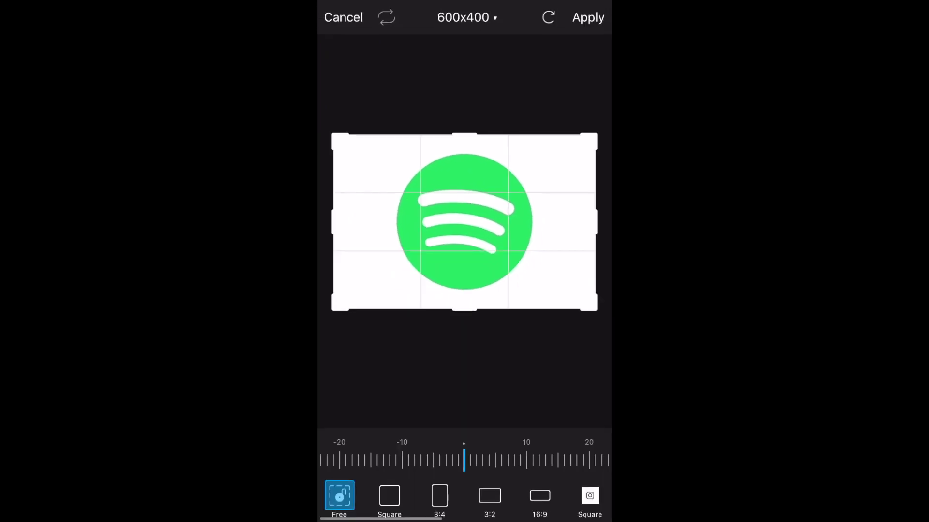
{"action": "left_click", "coordinate": [389, 497]}
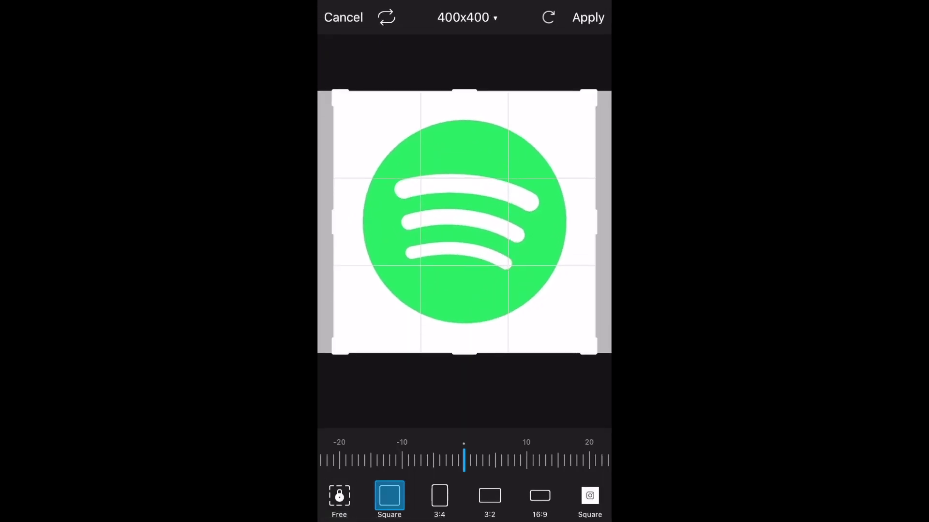
{"action": "left_click_drag", "start_coordinate": [595, 353], "coordinate": [560, 318]}
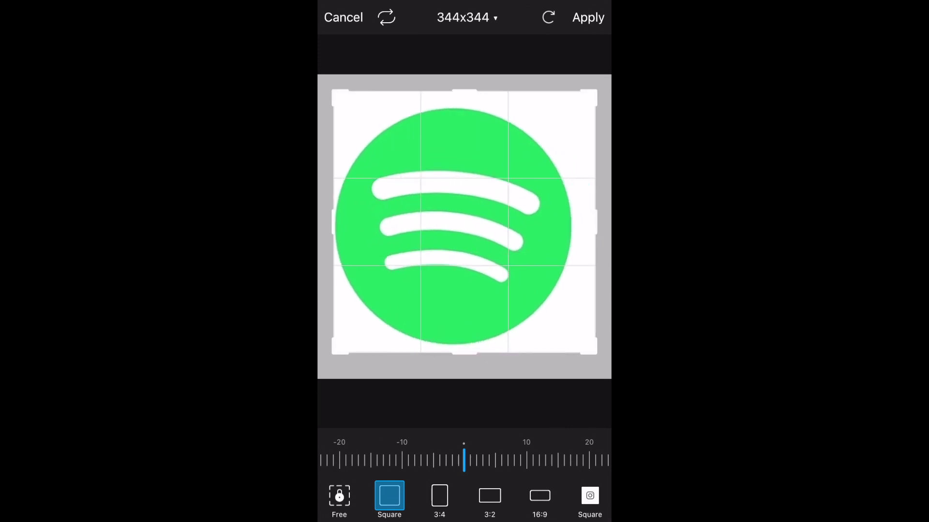
{"action": "left_click_drag", "start_coordinate": [596, 354], "coordinate": [576, 335]}
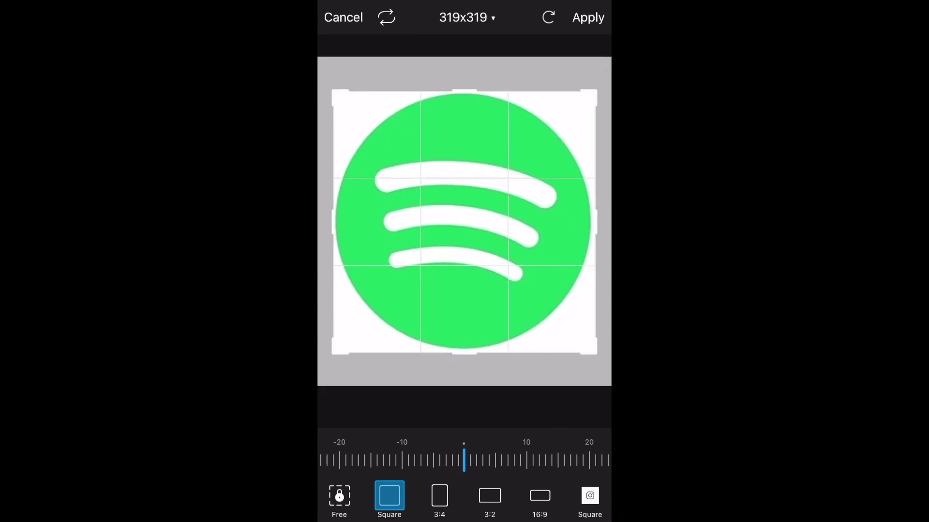
{"action": "left_click", "coordinate": [587, 18]}
{"action": "left_click", "coordinate": [505, 17]}
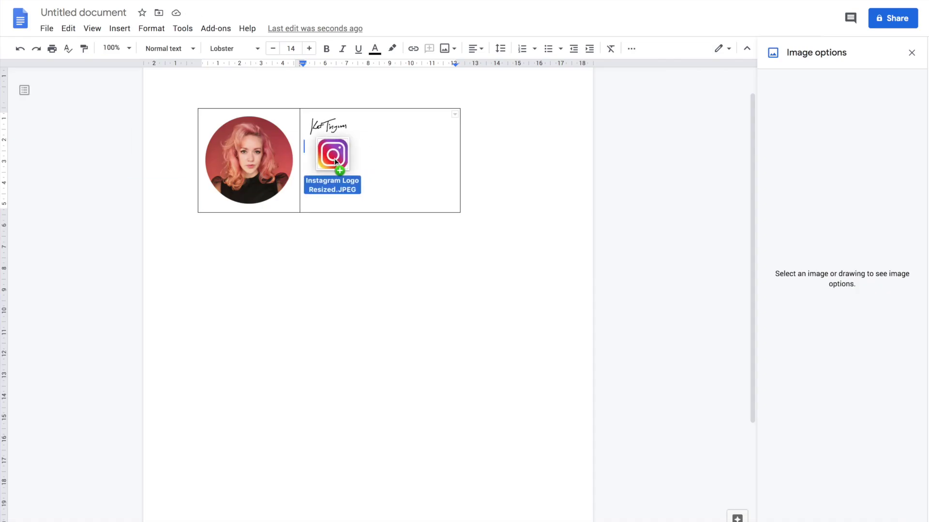
Step: Insert the Instagram and Spotify logos into the right cell, each at 0.7 cm height
{"action": "left_click_drag", "start_coordinate": [239, 149], "coordinate": [336, 161]}
{"action": "left_click", "coordinate": [407, 240]}
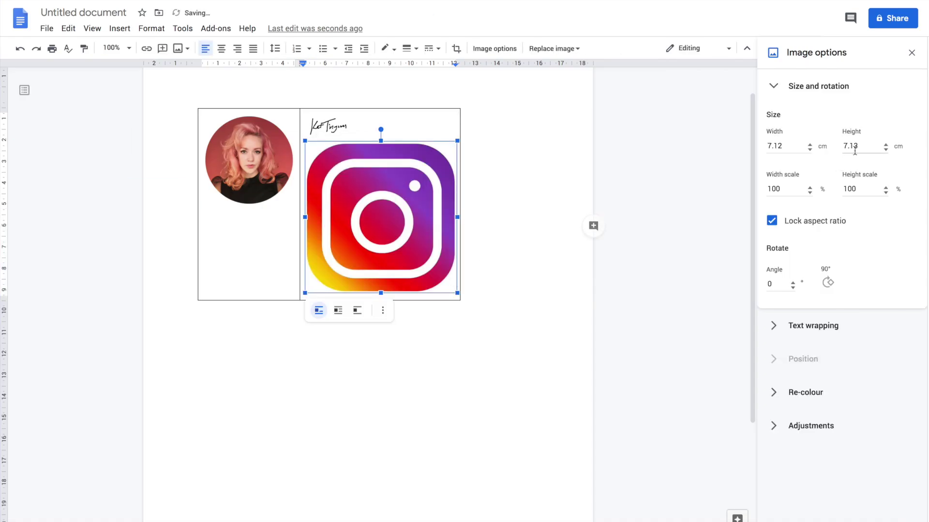
{"action": "left_click_drag", "start_coordinate": [858, 149], "coordinate": [836, 149]}
{"action": "key", "text": "BackSpace"}
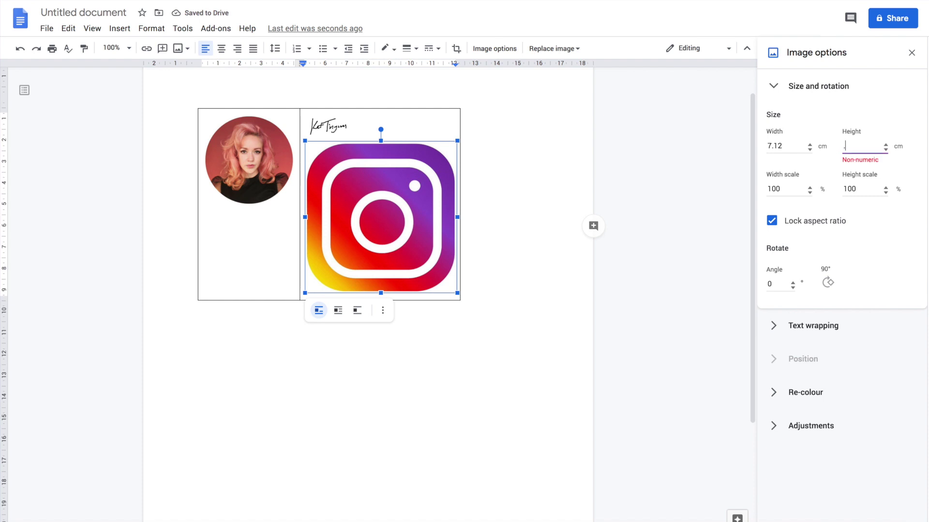
{"action": "type", "text": ".7"}
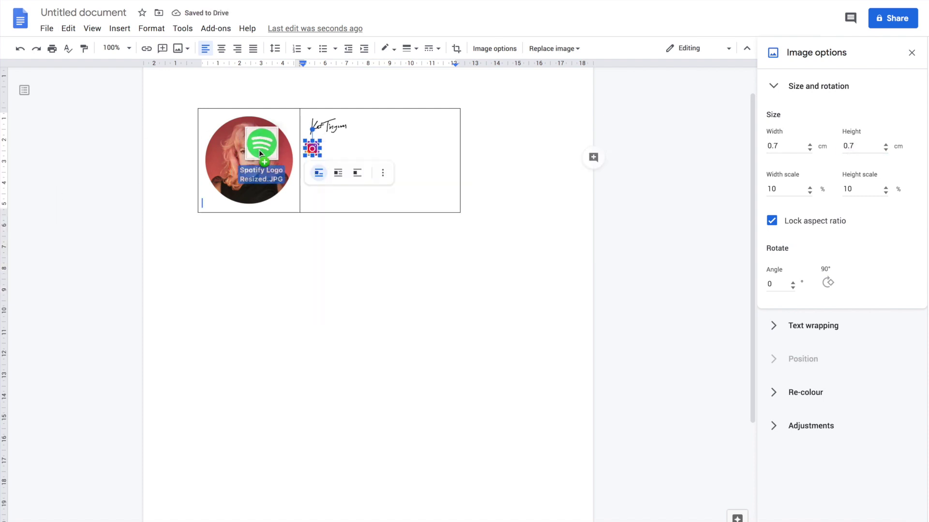
{"action": "left_click_drag", "start_coordinate": [249, 149], "coordinate": [352, 158]}
{"action": "left_click", "coordinate": [376, 240]}
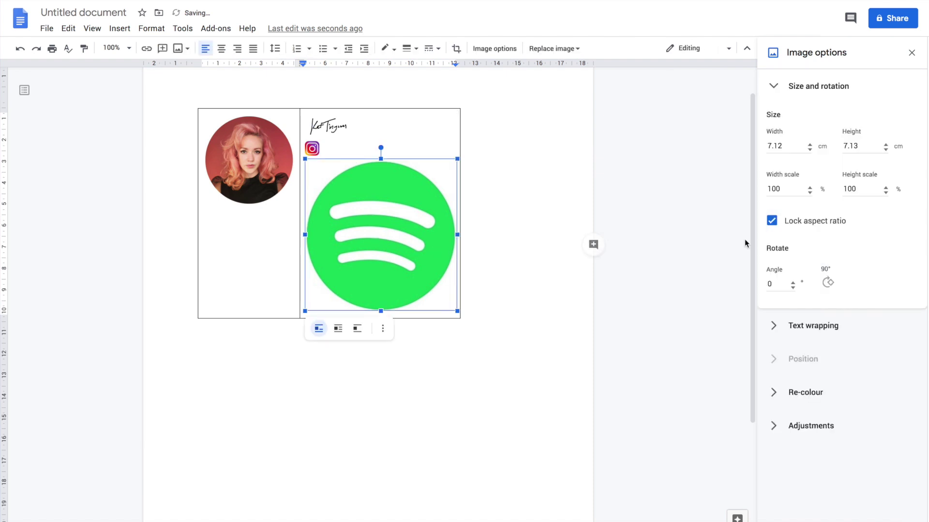
{"action": "double_click", "coordinate": [865, 145]}
{"action": "key", "text": "BackSpace"}
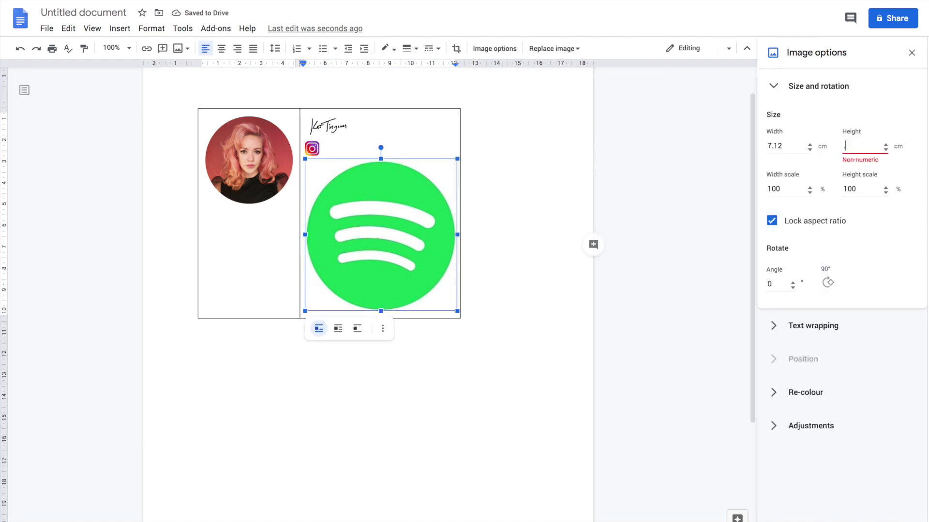
{"action": "type", "text": ".7"}
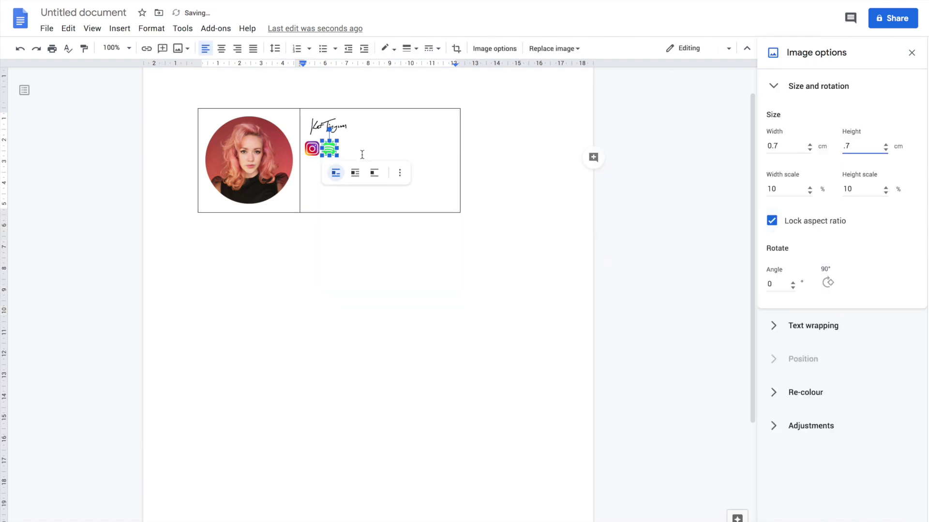
{"action": "left_click", "coordinate": [361, 154]}
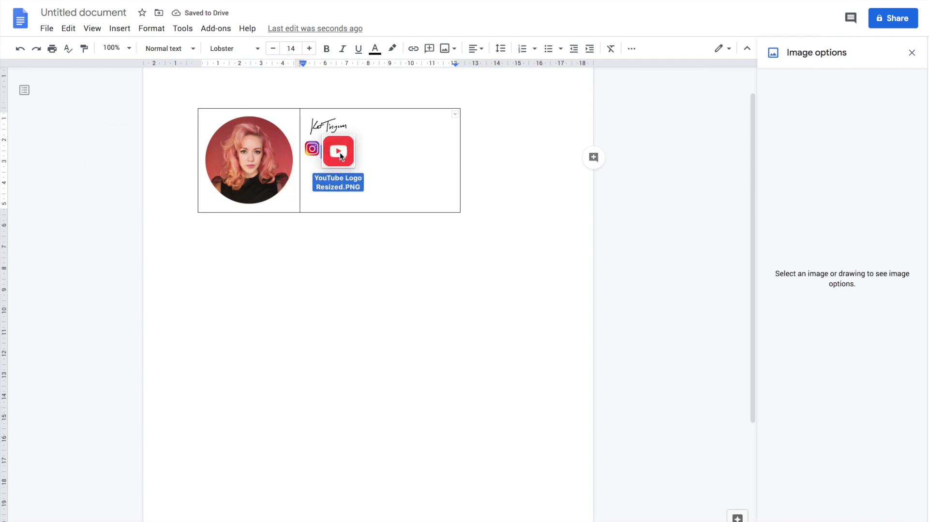
Step: Add the YouTube and IMDb logos to the icon row, each at 0.7 cm height
{"action": "left_click_drag", "start_coordinate": [111, 159], "coordinate": [357, 155]}
{"action": "left_click", "coordinate": [356, 231]}
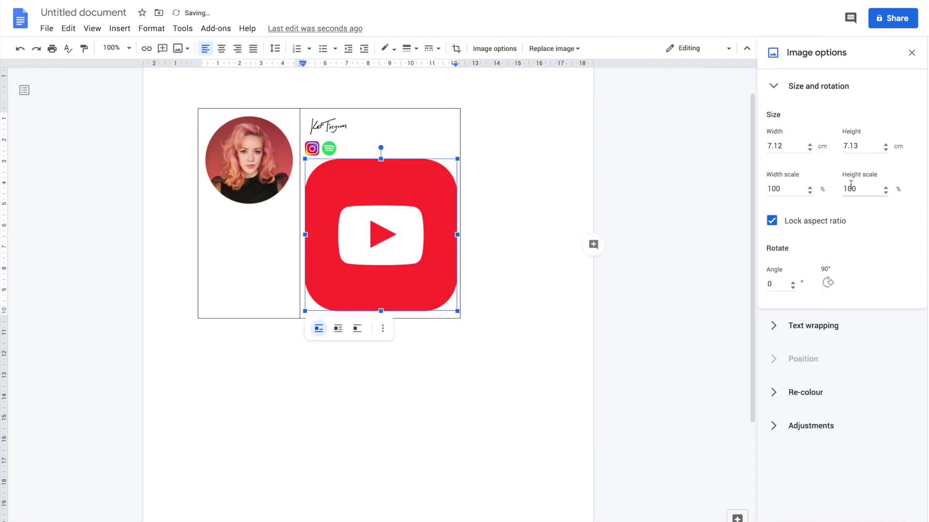
{"action": "double_click", "coordinate": [861, 147]}
{"action": "type", "text": ".7"}
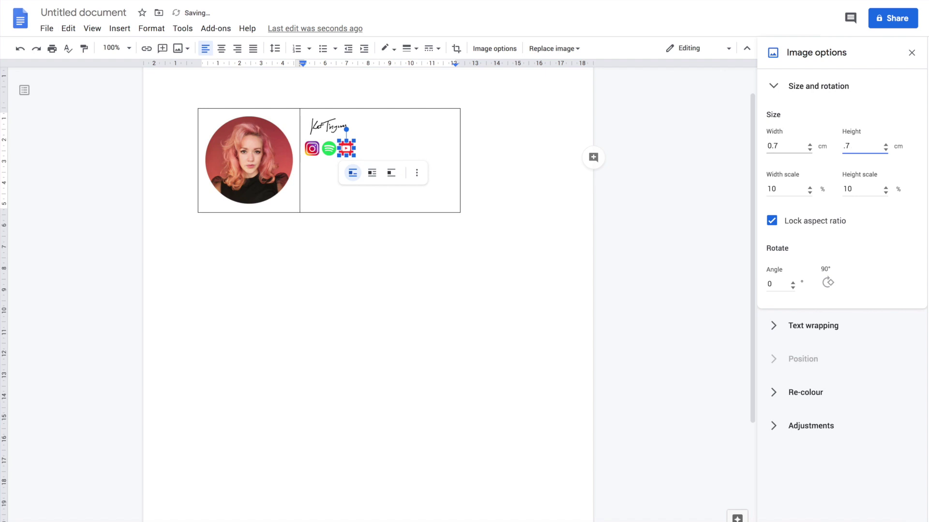
{"action": "left_click", "coordinate": [349, 161]}
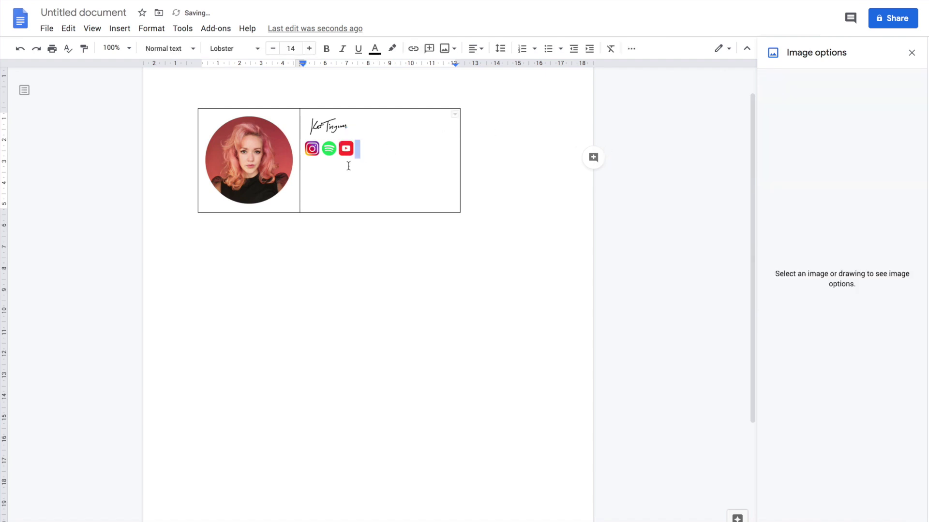
{"action": "left_click", "coordinate": [328, 149]}
{"action": "left_click", "coordinate": [322, 150]}
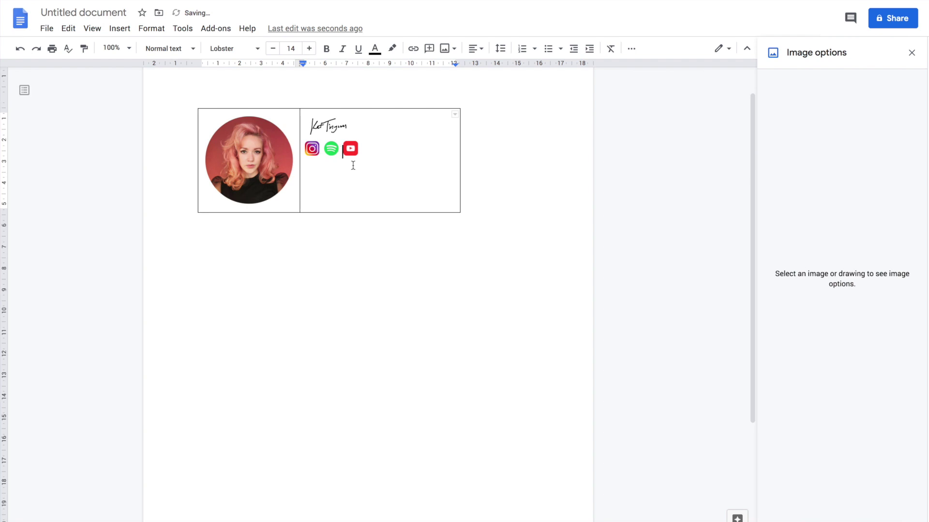
{"action": "left_click_drag", "start_coordinate": [353, 166], "coordinate": [381, 178]}
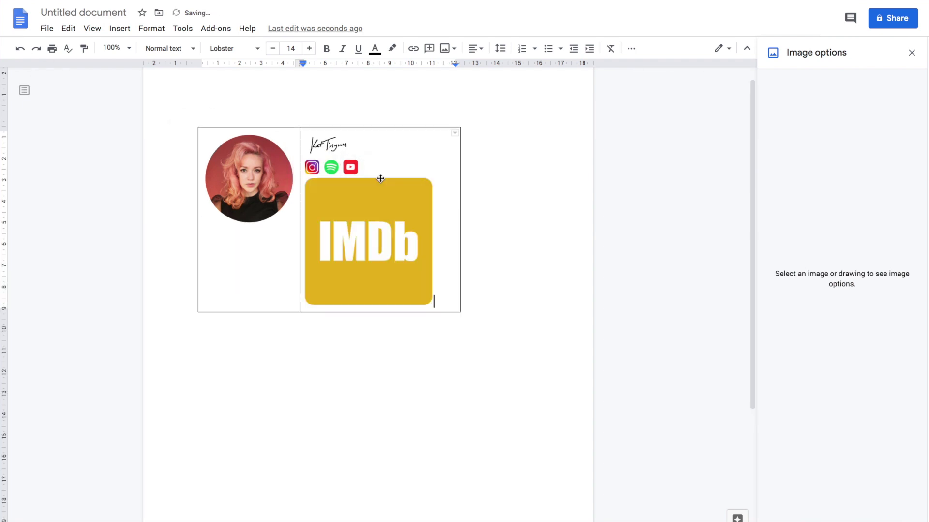
{"action": "left_click", "coordinate": [380, 230]}
{"action": "double_click", "coordinate": [866, 147]}
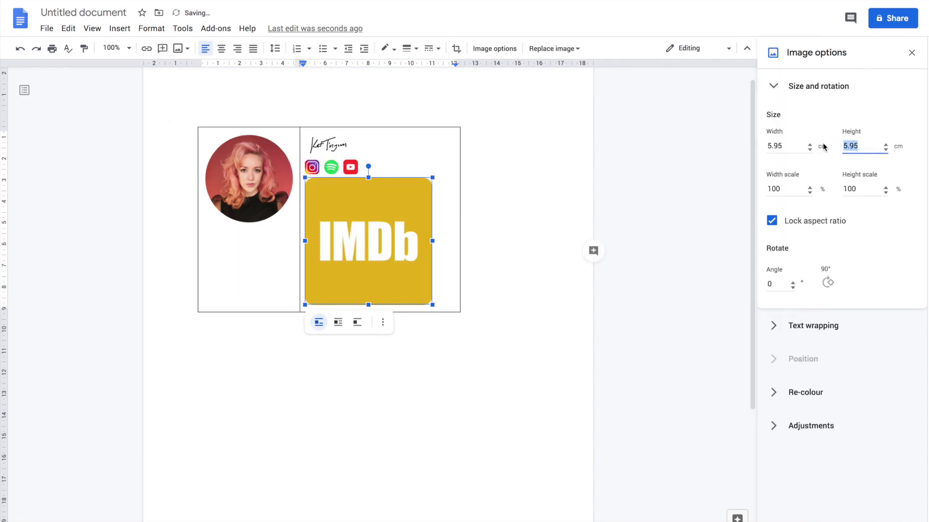
{"action": "key", "text": "BackSpace"}
{"action": "type", "text": ".7"}
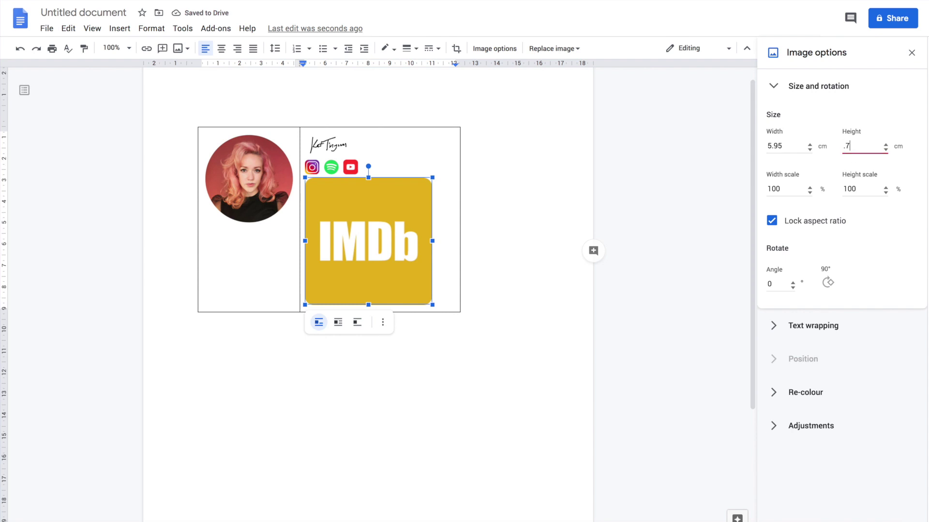
Step: Attach profile-page links to the Instagram, Spotify and YouTube icons, then verify the YouTube link
{"action": "left_click", "coordinate": [312, 168]}
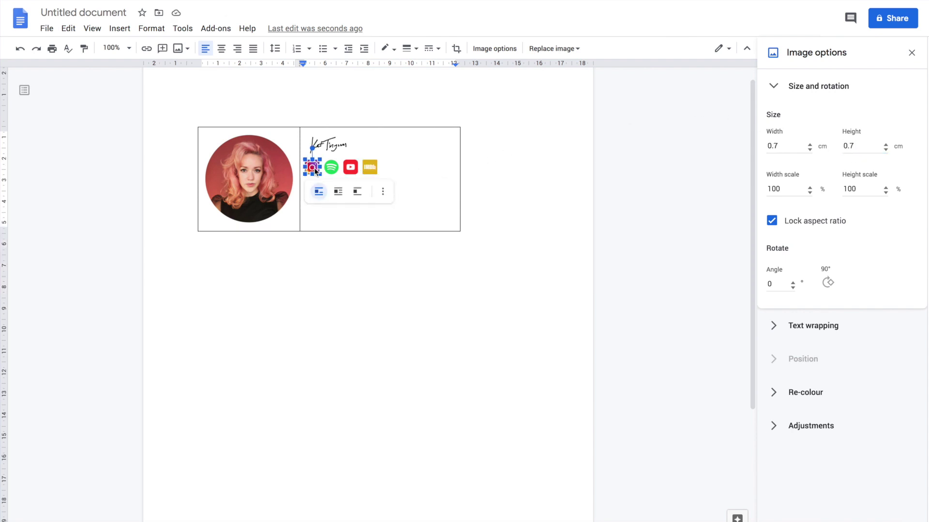
{"action": "right_click", "coordinate": [315, 171]}
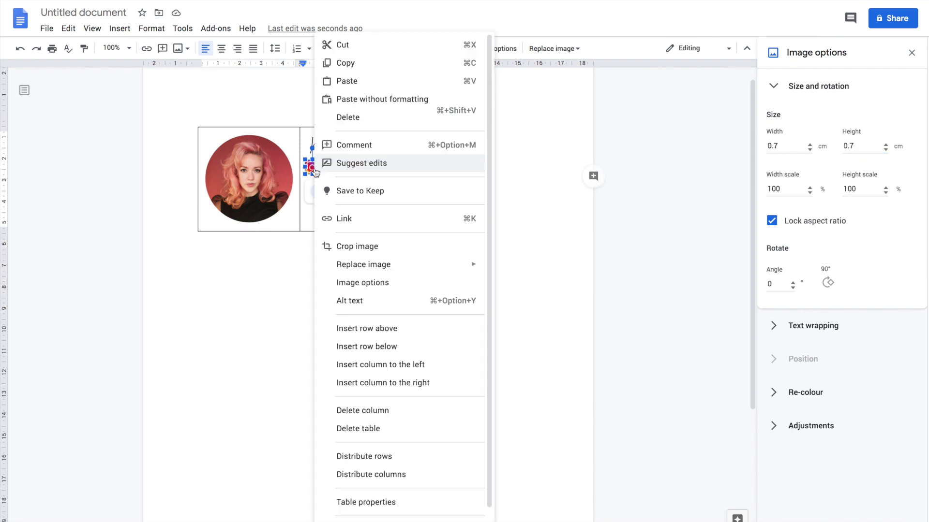
{"action": "left_click", "coordinate": [346, 221]}
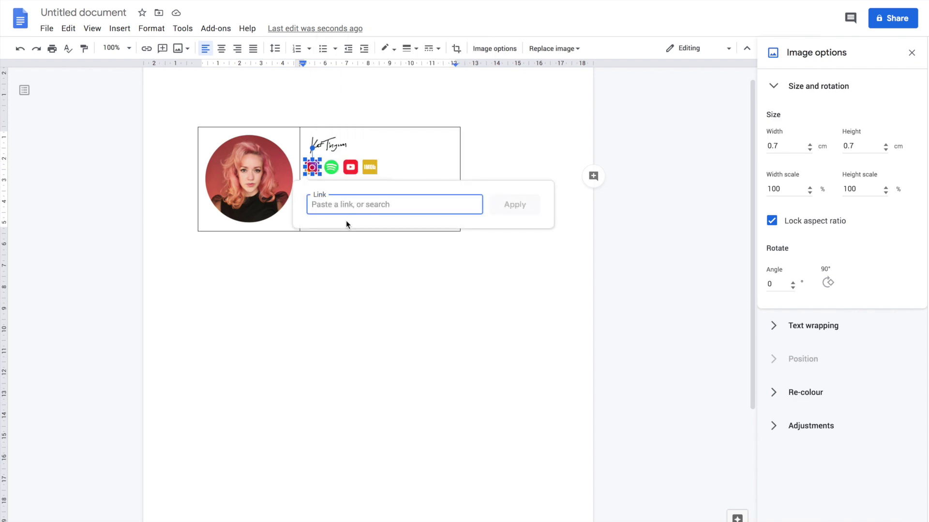
{"action": "type", "text": "instagram"}
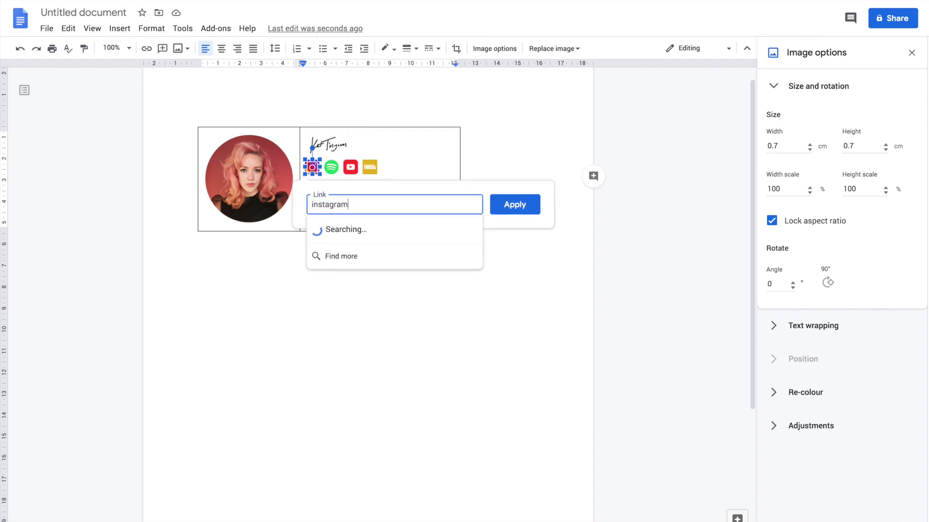
{"action": "type", "text": ".com/"}
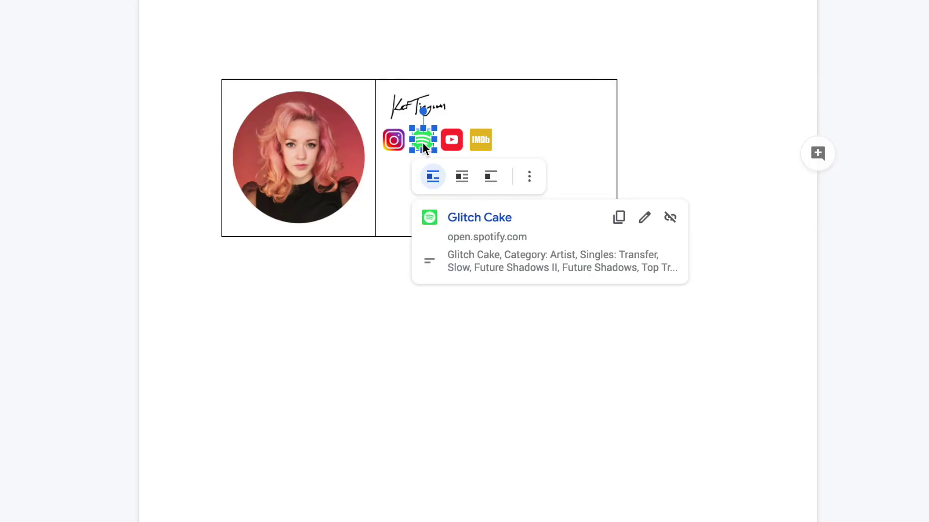
{"action": "left_click", "coordinate": [453, 140]}
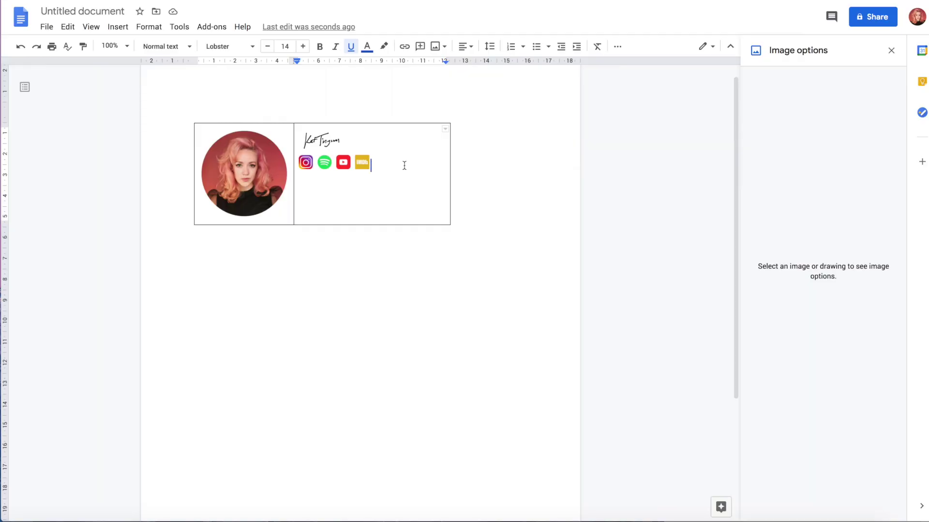
Step: Add a 'SAG-Eligible Actor - Producer' line under the icons in 9 pt font
{"action": "key", "text": "Return"}
{"action": "type", "text": "SAG-E"}
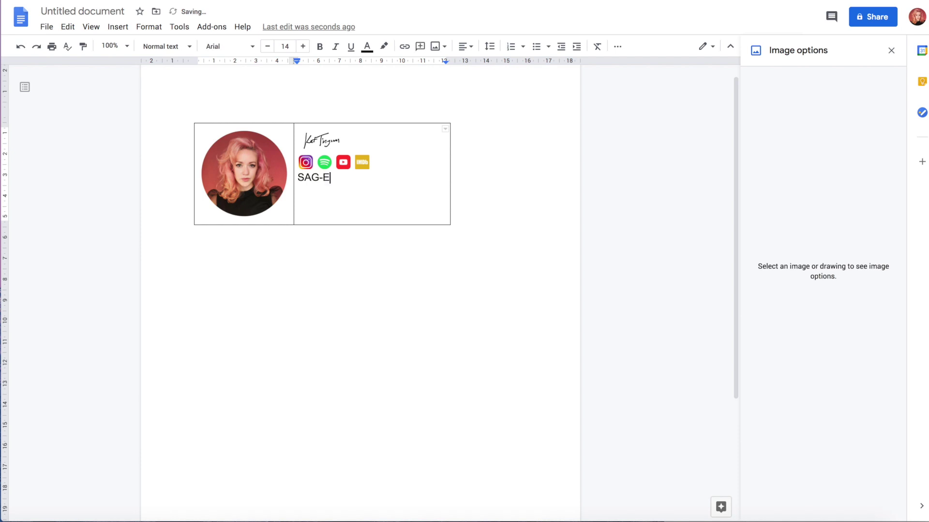
{"action": "type", "text": "ligible Actor - Pr"}
{"action": "type", "text": "oducer"}
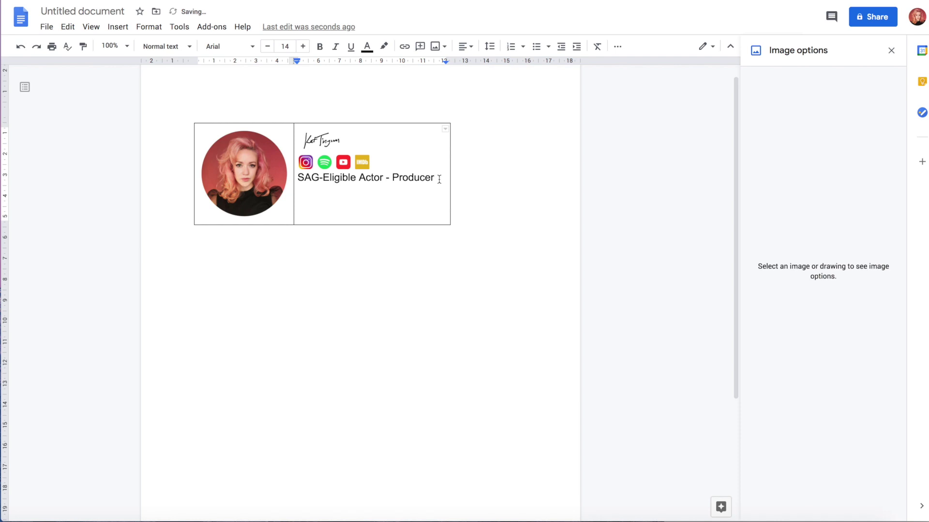
{"action": "left_click_drag", "start_coordinate": [439, 179], "coordinate": [297, 177]}
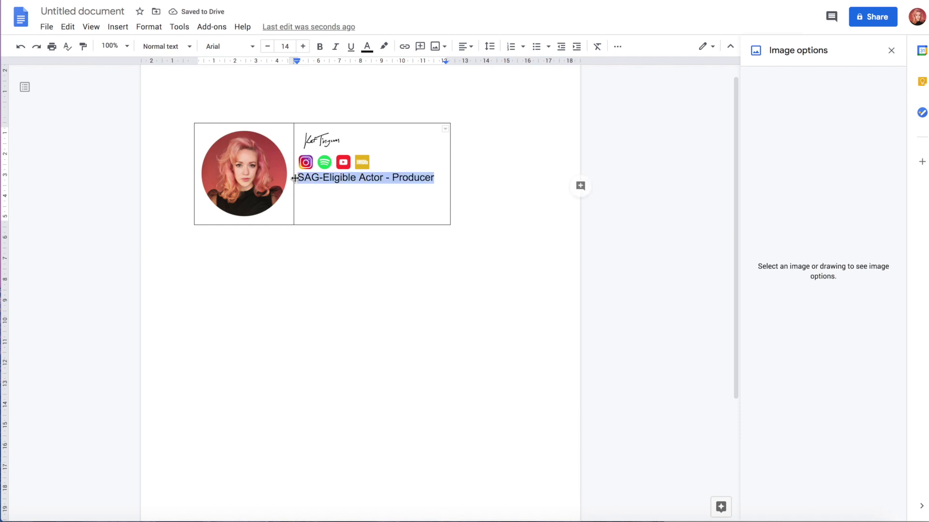
{"action": "left_click", "coordinate": [284, 46]}
{"action": "type", "text": "9"}
{"action": "key", "text": "Return"}
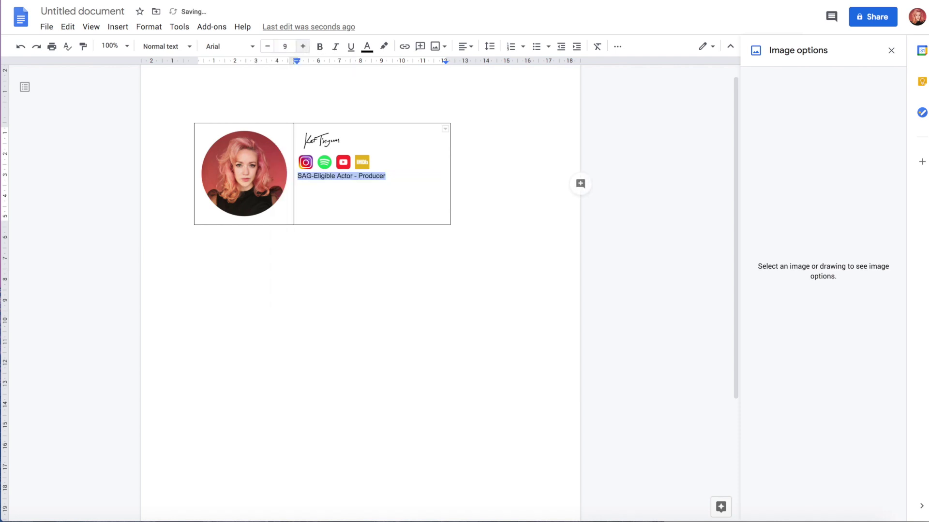
Step: Add a 'kattingum.com' line below the title and link it to the website
{"action": "key", "text": "Down"}
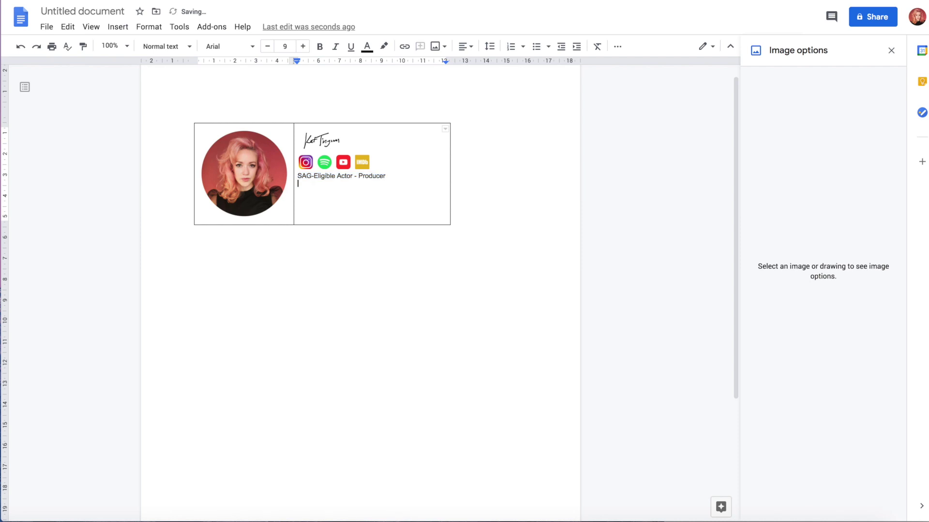
{"action": "type", "text": "kattingum.com"}
{"action": "left_click_drag", "start_coordinate": [354, 184], "coordinate": [297, 184]}
{"action": "right_click", "coordinate": [313, 187]}
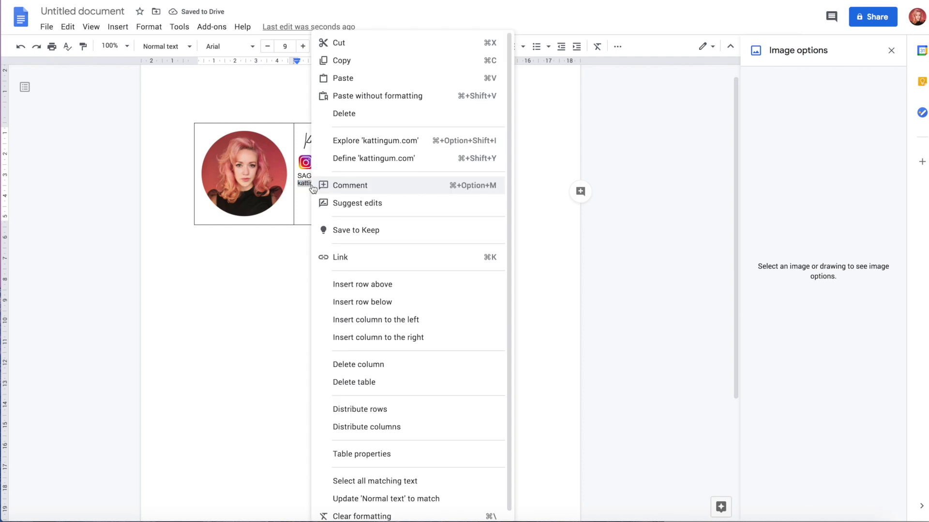
{"action": "left_click", "coordinate": [350, 255]}
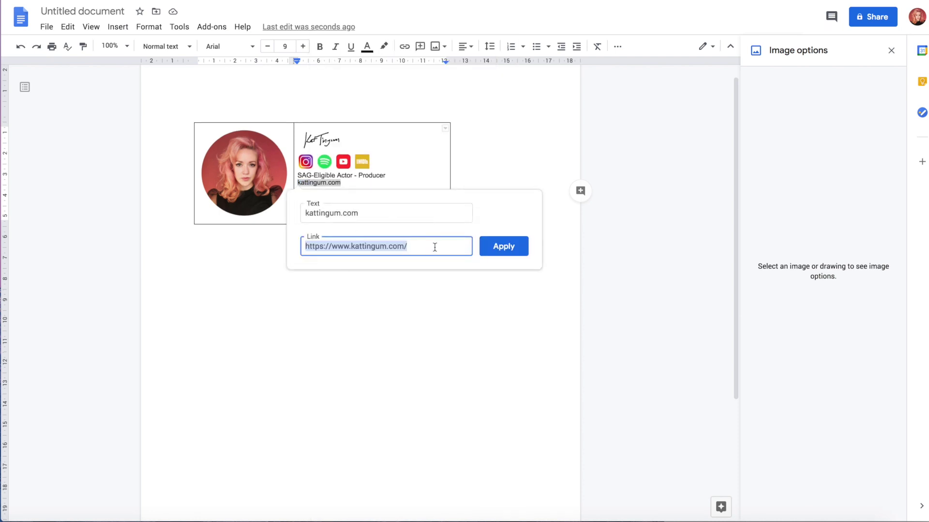
{"action": "left_click", "coordinate": [506, 250]}
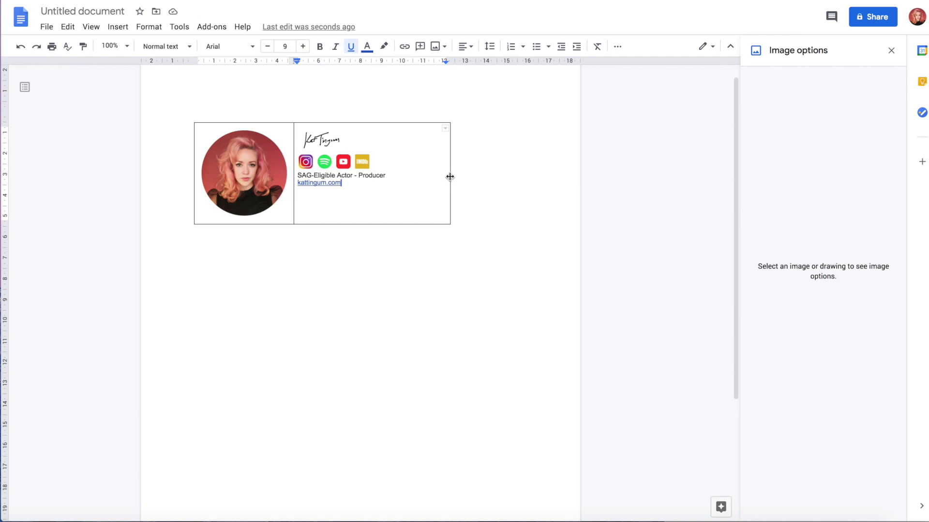
Step: Narrow the table's right column and move the handwritten signature image down a line
{"action": "left_click_drag", "start_coordinate": [448, 176], "coordinate": [395, 180]}
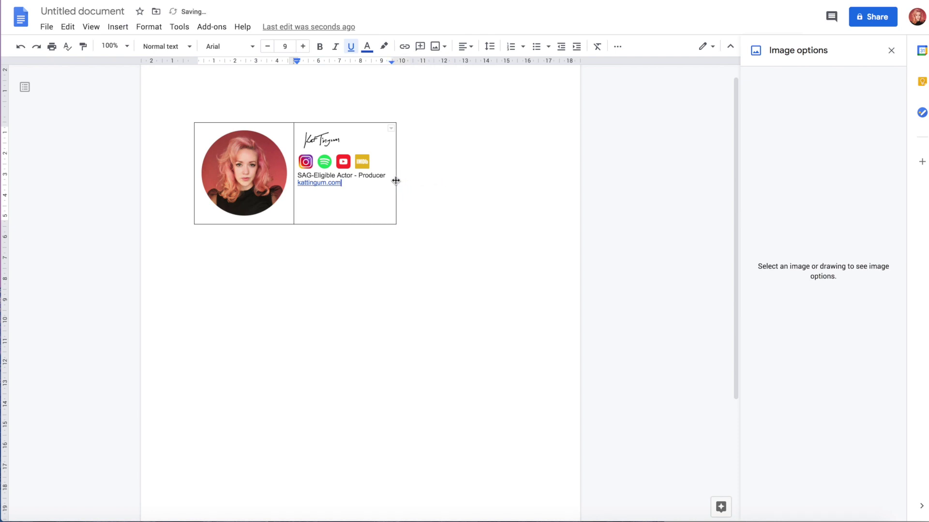
{"action": "key", "text": "ctrl+z"}
{"action": "key", "text": "ctrl+z"}
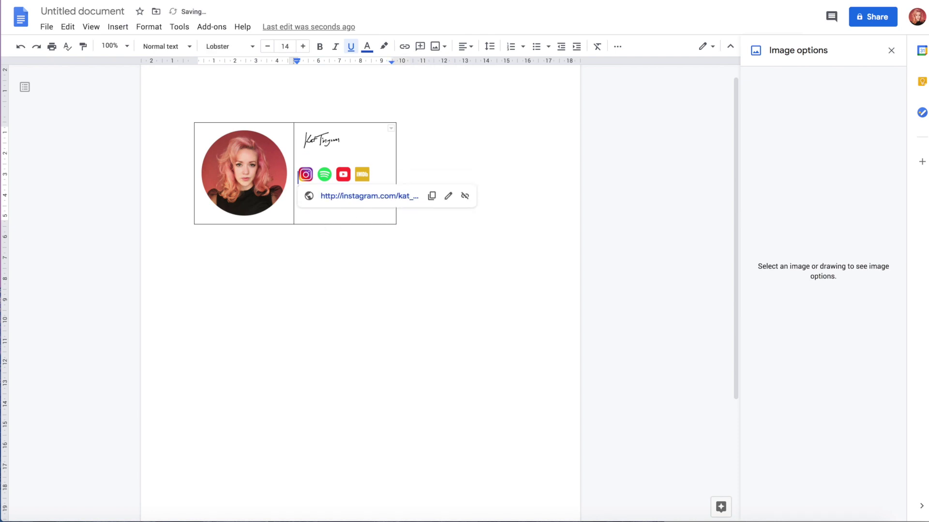
{"action": "left_click", "coordinate": [342, 143]}
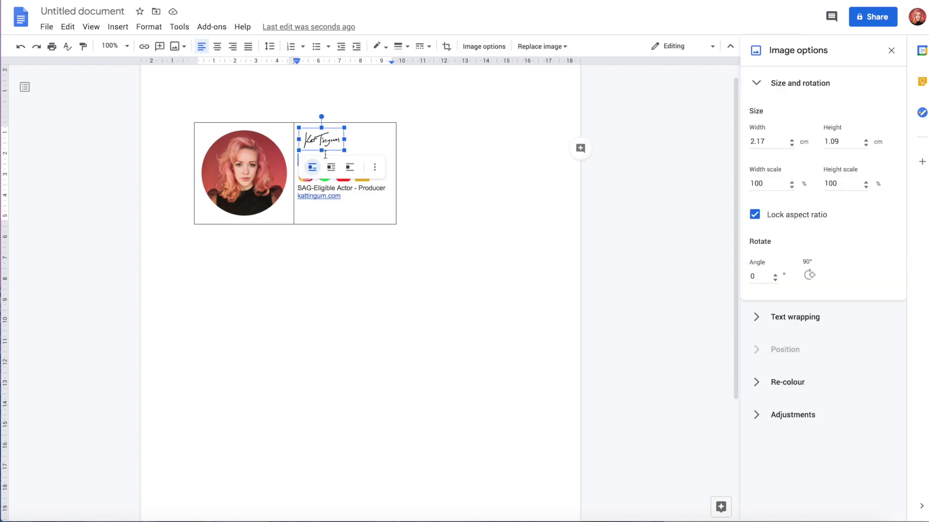
{"action": "left_click_drag", "start_coordinate": [325, 154], "coordinate": [325, 158]}
{"action": "left_click", "coordinate": [471, 144]}
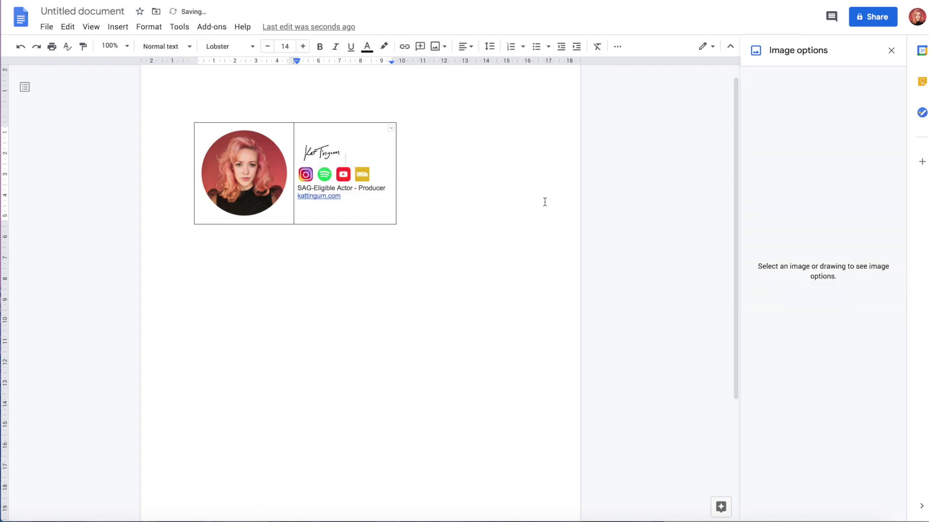
{"action": "left_click", "coordinate": [281, 311]}
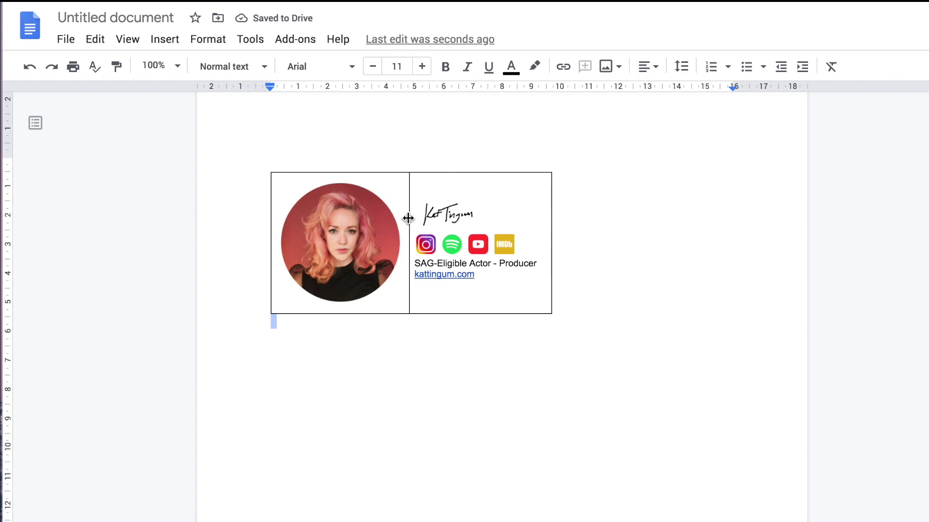
Step: Make the divider between the photo and text cells a red 2.25pt line
{"action": "left_click", "coordinate": [408, 218]}
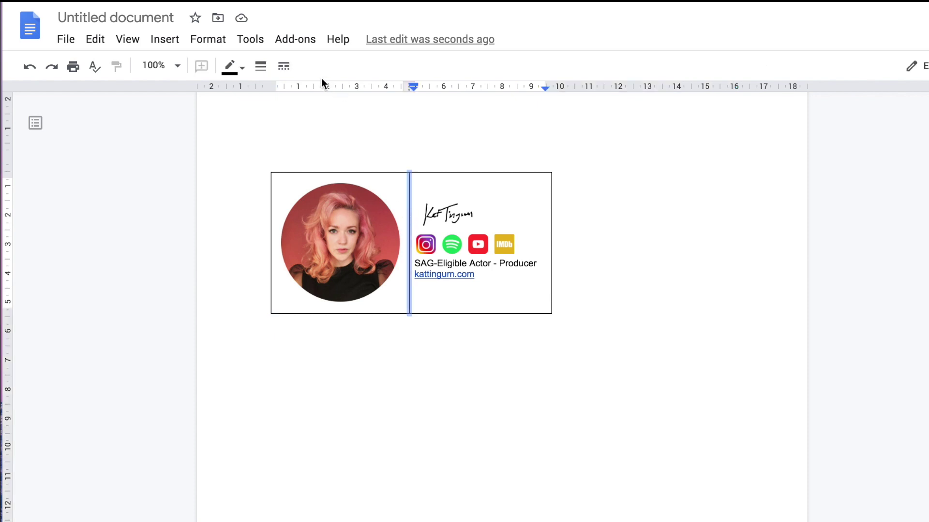
{"action": "left_click", "coordinate": [242, 69]}
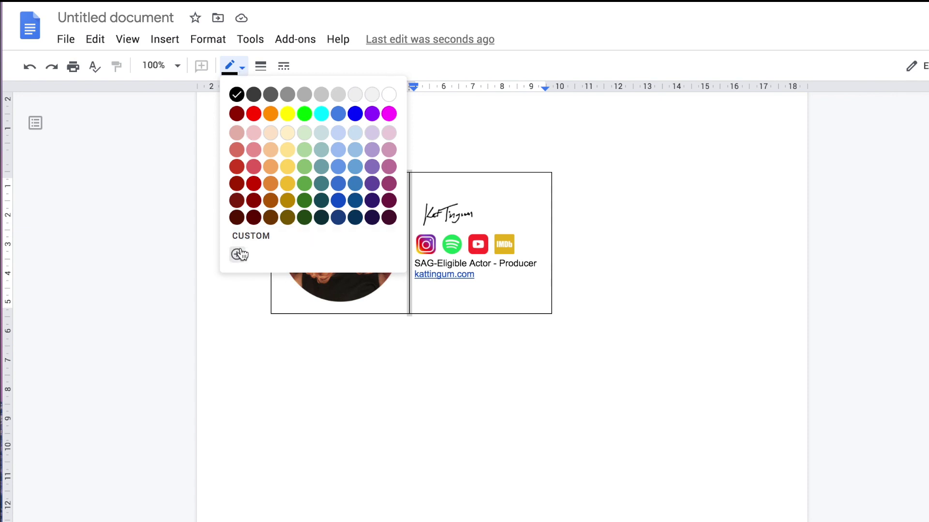
{"action": "left_click", "coordinate": [254, 166]}
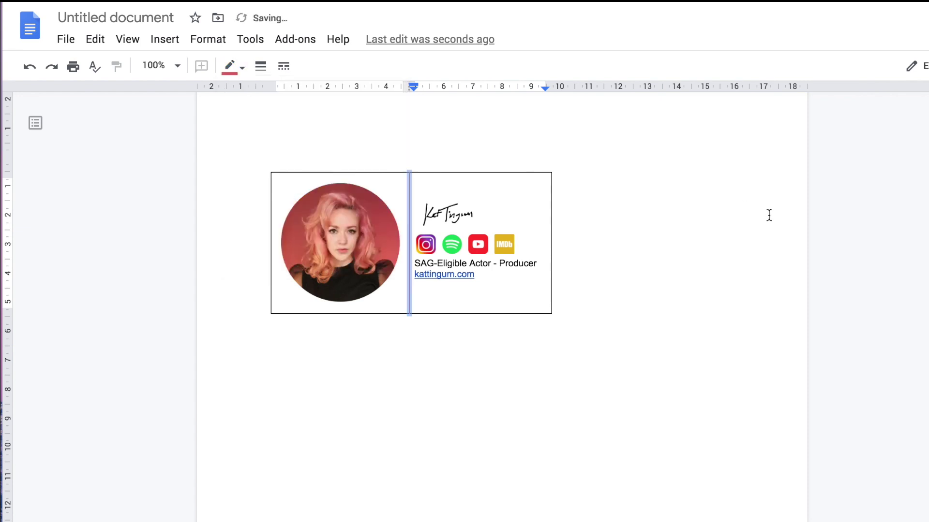
{"action": "left_click", "coordinate": [262, 68]}
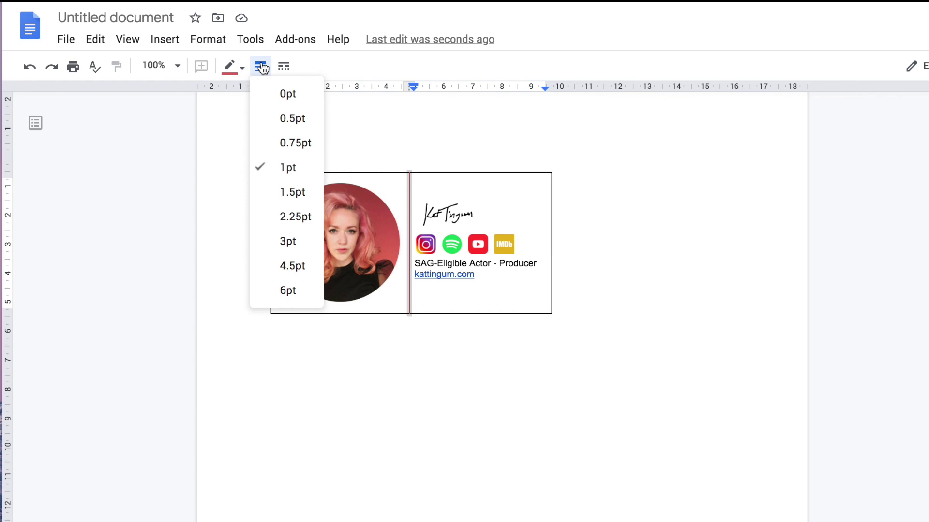
{"action": "left_click", "coordinate": [292, 218]}
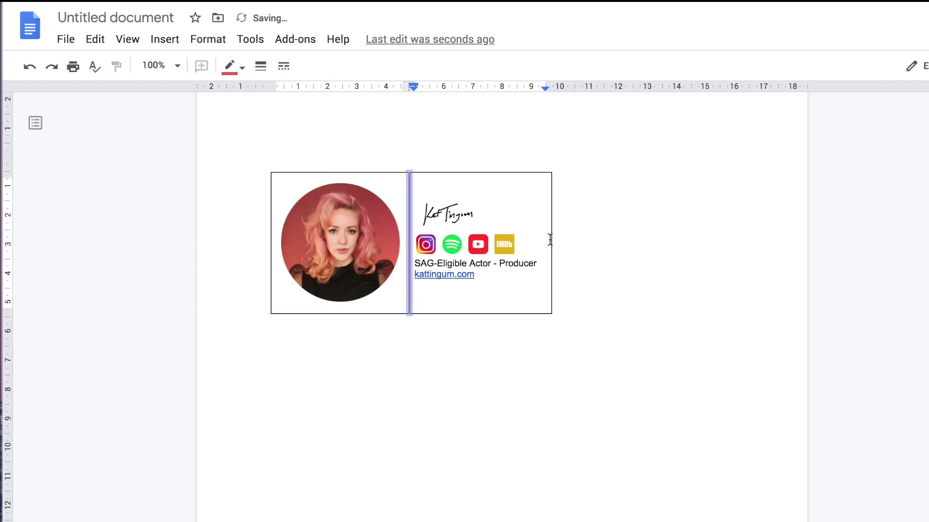
{"action": "left_click", "coordinate": [613, 239]}
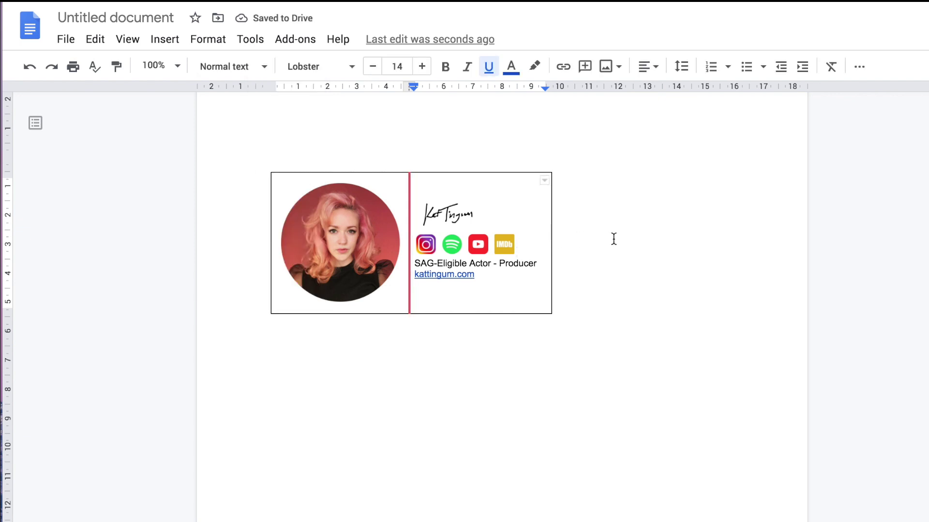
{"action": "left_click", "coordinate": [436, 173]}
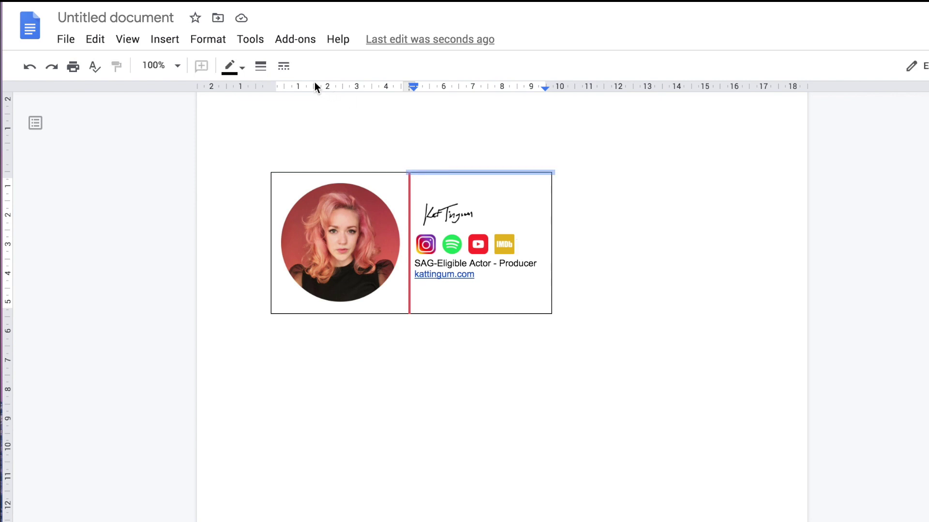
Step: Set the right cell's top, right and bottom borders to white
{"action": "left_click", "coordinate": [240, 69]}
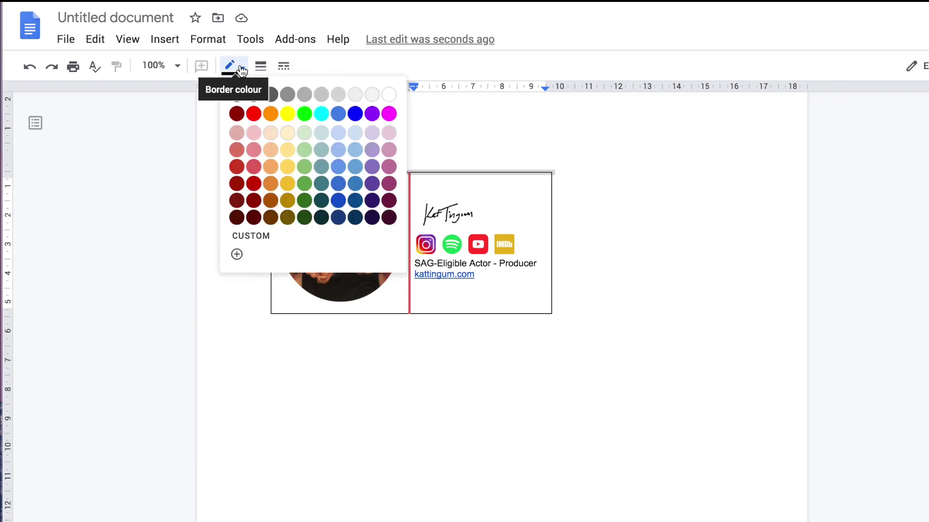
{"action": "left_click", "coordinate": [389, 94]}
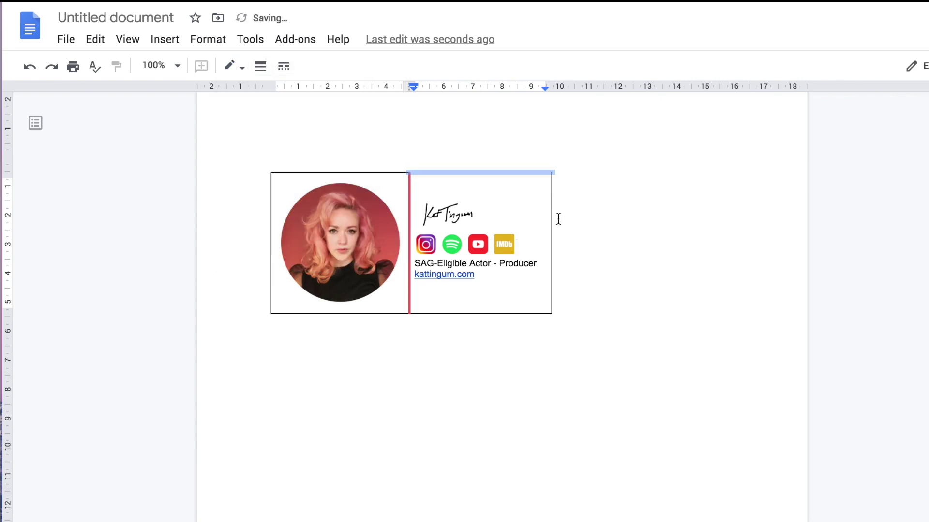
{"action": "left_click", "coordinate": [551, 217]}
{"action": "left_click", "coordinate": [241, 69]}
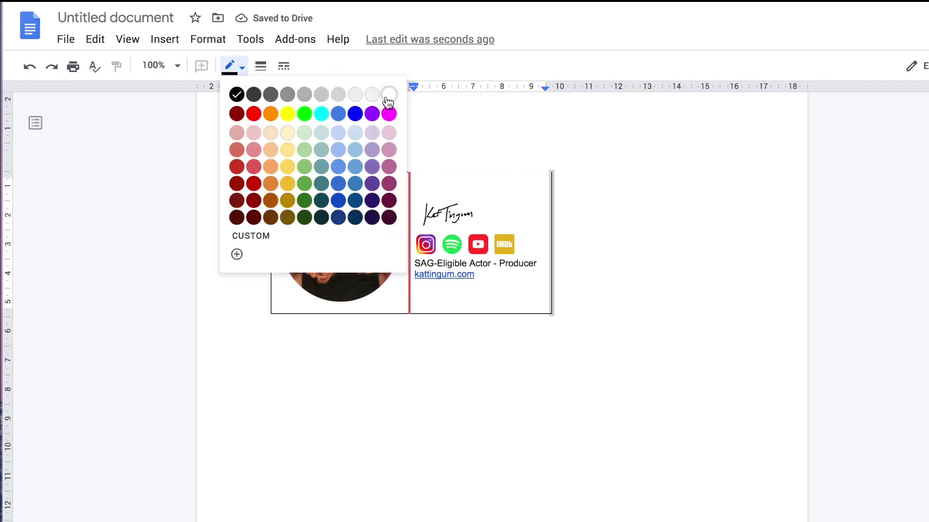
{"action": "left_click", "coordinate": [386, 97]}
{"action": "left_click", "coordinate": [452, 314]}
{"action": "left_click", "coordinate": [449, 313]}
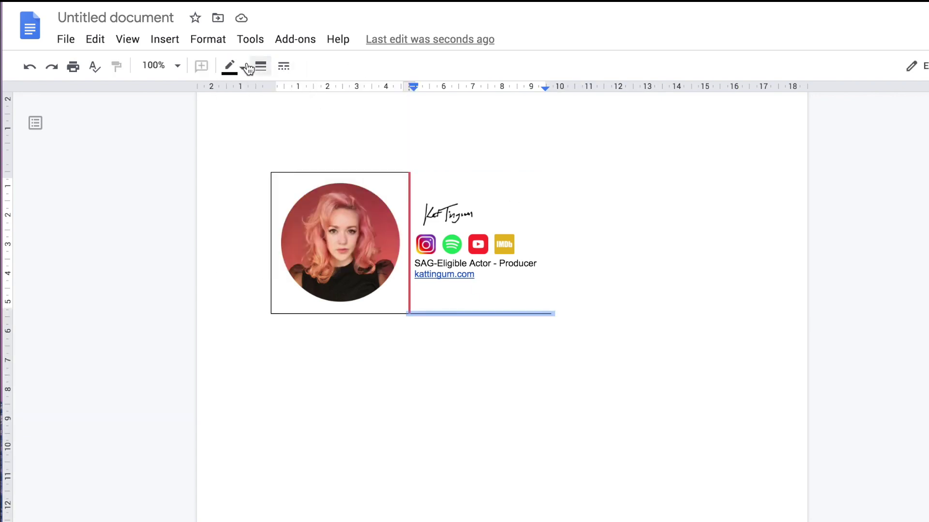
{"action": "left_click", "coordinate": [241, 67]}
Step: Set the left cell's top and left borders and the table's bottom border to white
{"action": "left_click", "coordinate": [383, 96]}
{"action": "left_click", "coordinate": [294, 172]}
{"action": "left_click", "coordinate": [242, 69]}
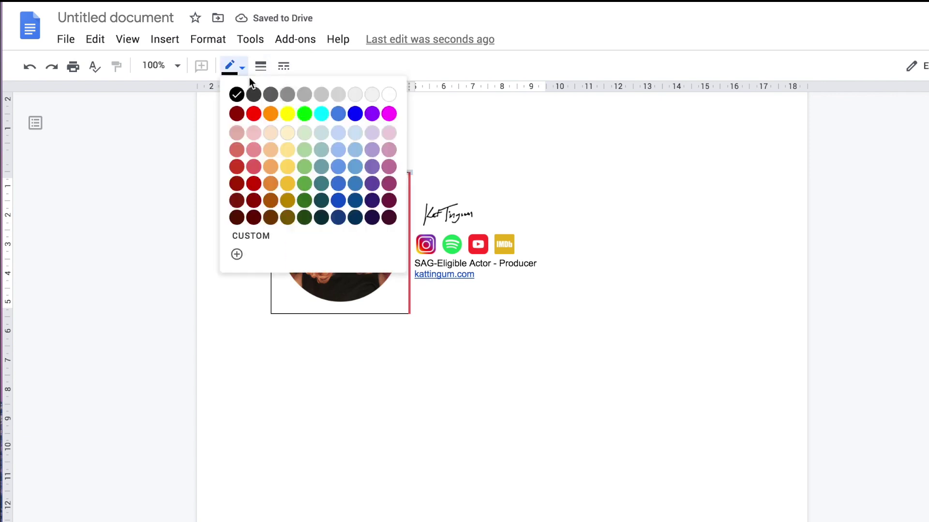
{"action": "left_click", "coordinate": [389, 100]}
{"action": "left_click", "coordinate": [272, 239]}
{"action": "left_click", "coordinate": [240, 68]}
{"action": "left_click", "coordinate": [390, 98]}
{"action": "left_click", "coordinate": [312, 313]}
{"action": "left_click", "coordinate": [242, 68]}
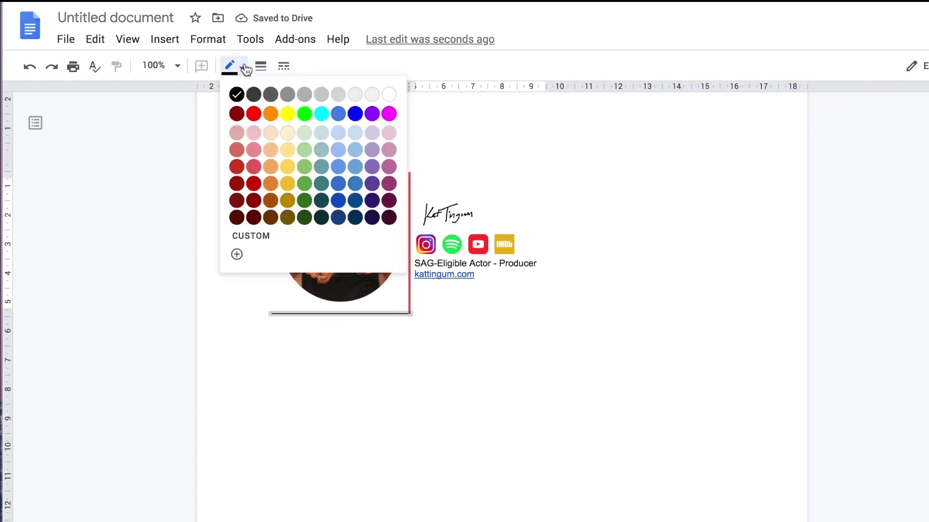
{"action": "left_click", "coordinate": [390, 94]}
Step: Shrink the circular photo and move the red divider closer to it
{"action": "left_click", "coordinate": [387, 188]}
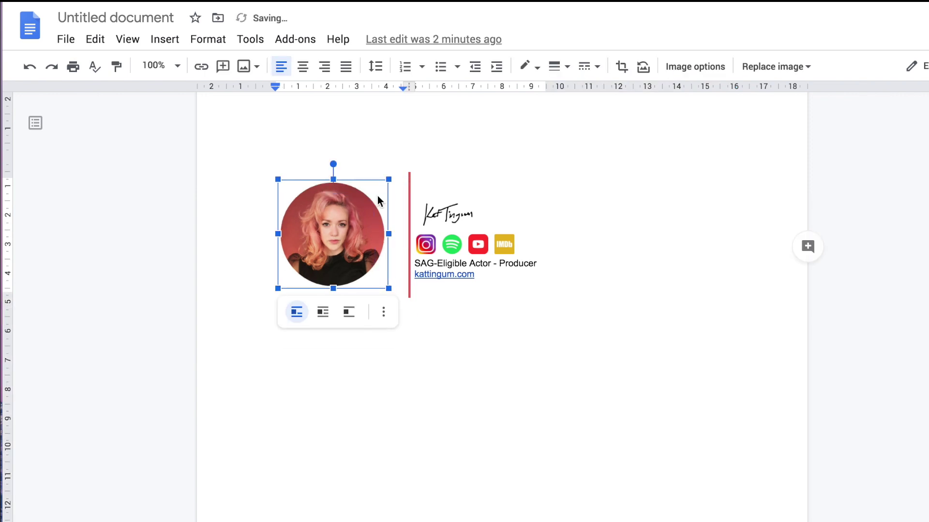
{"action": "left_click_drag", "start_coordinate": [389, 178], "coordinate": [373, 194]}
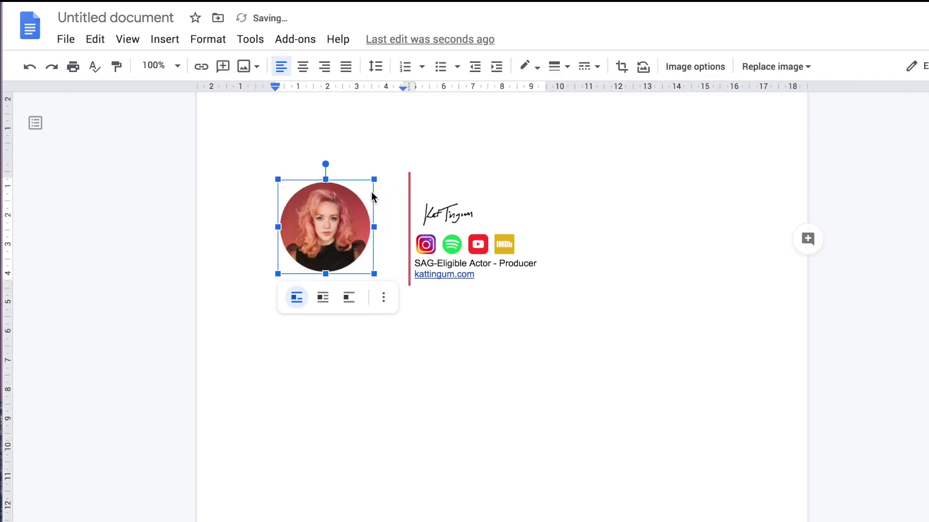
{"action": "left_click", "coordinate": [388, 217]}
{"action": "left_click", "coordinate": [271, 229]}
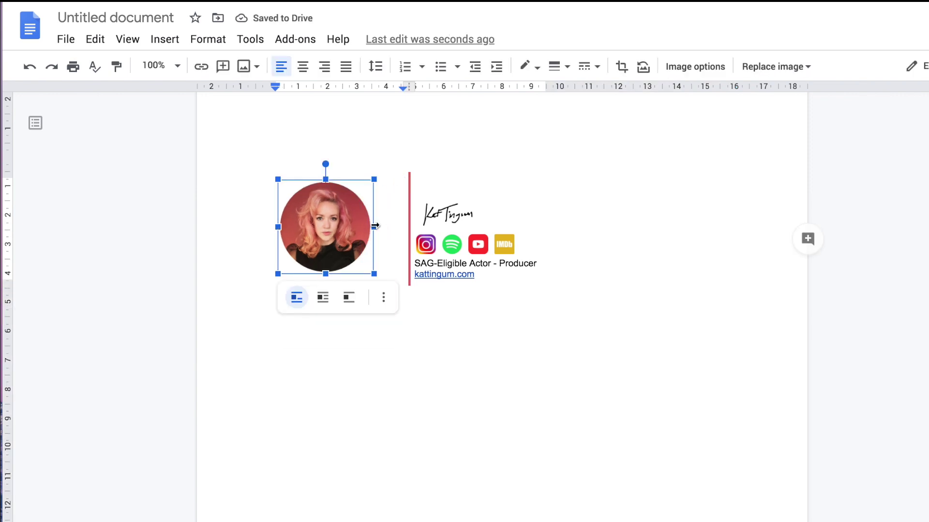
{"action": "left_click", "coordinate": [403, 222]}
{"action": "left_click_drag", "start_coordinate": [410, 218], "coordinate": [379, 219]}
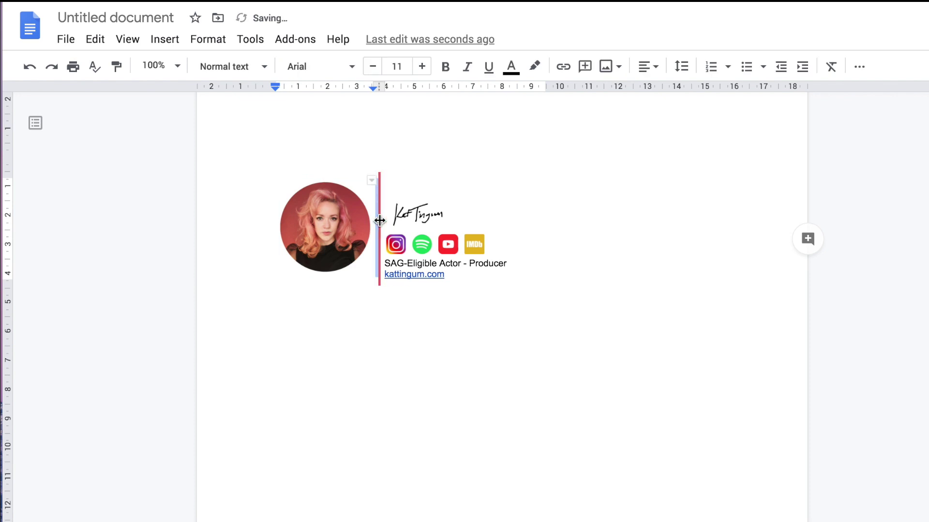
{"action": "left_click", "coordinate": [541, 205]}
{"action": "left_click", "coordinate": [591, 332]}
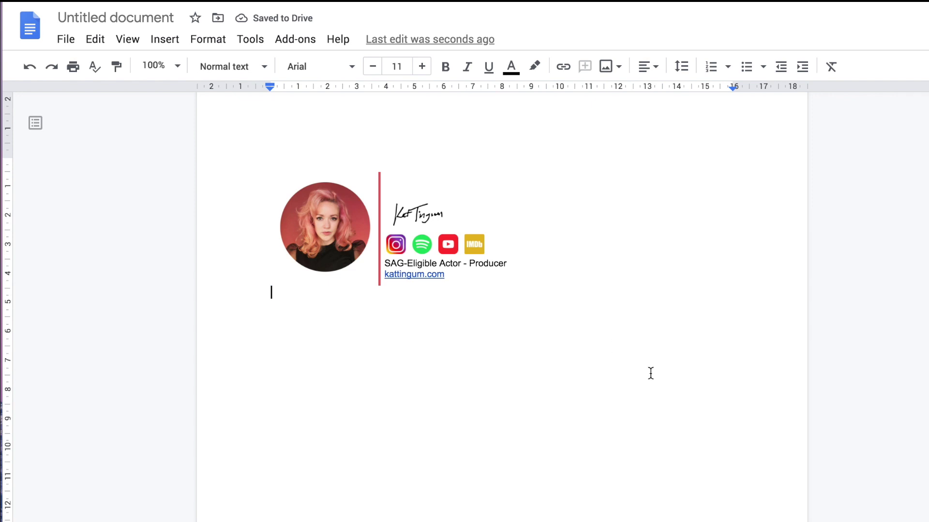
Step: Select the entire finished signature table and copy it to the clipboard
{"action": "left_click_drag", "start_coordinate": [490, 280], "coordinate": [268, 183]}
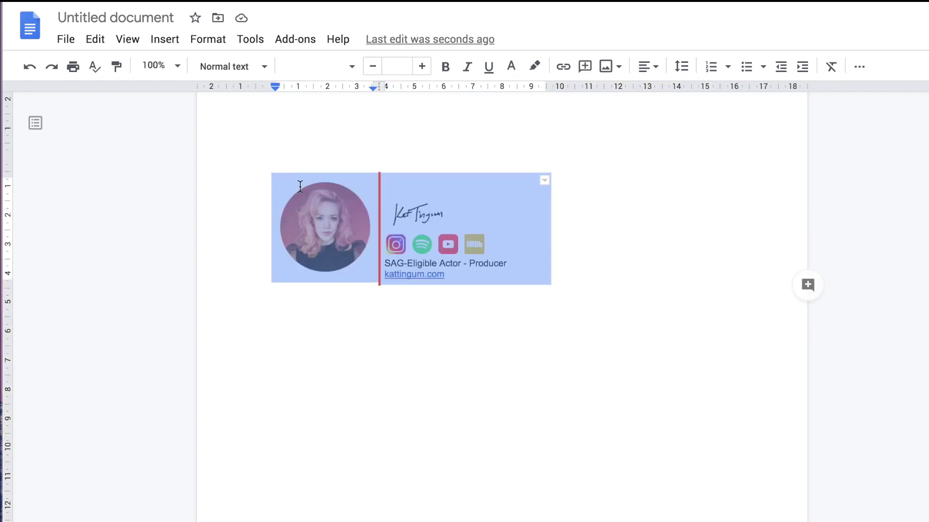
{"action": "key", "text": "ctrl+c"}
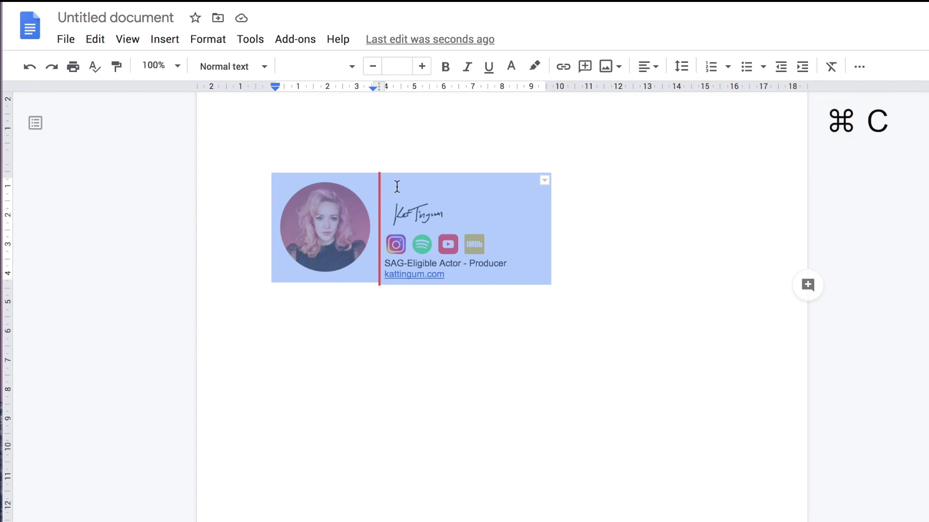
{"action": "right_click", "coordinate": [397, 187]}
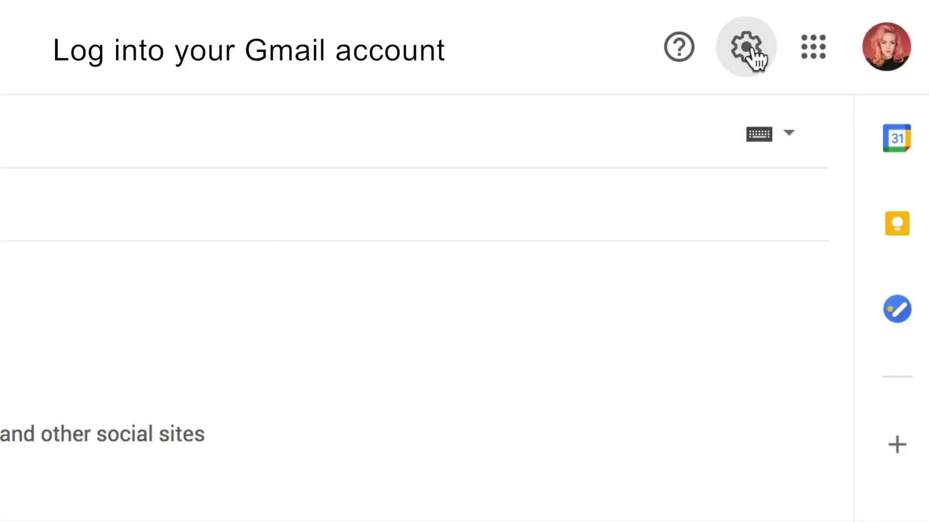
Step: Create a 'Tutorial Example' Gmail signature from the pasted table and make it the new-email default
{"action": "left_click", "coordinate": [753, 51]}
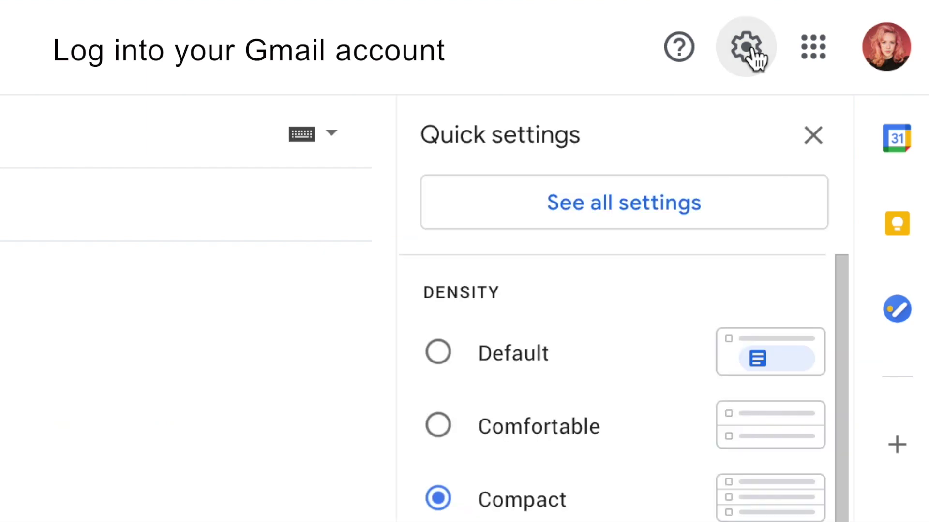
{"action": "left_click", "coordinate": [624, 202]}
{"action": "scroll", "coordinate": [493, 484], "scroll_direction": "down", "scroll_amount": 10}
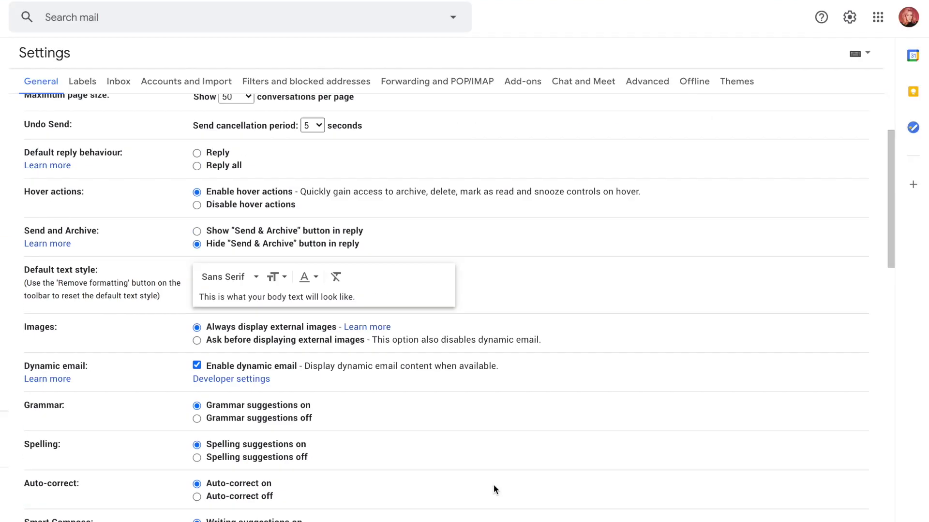
{"action": "scroll", "coordinate": [494, 485], "scroll_direction": "down", "scroll_amount": 5}
{"action": "scroll", "coordinate": [494, 485], "scroll_direction": "down", "scroll_amount": 5}
{"action": "scroll", "coordinate": [493, 485], "scroll_direction": "down", "scroll_amount": 1}
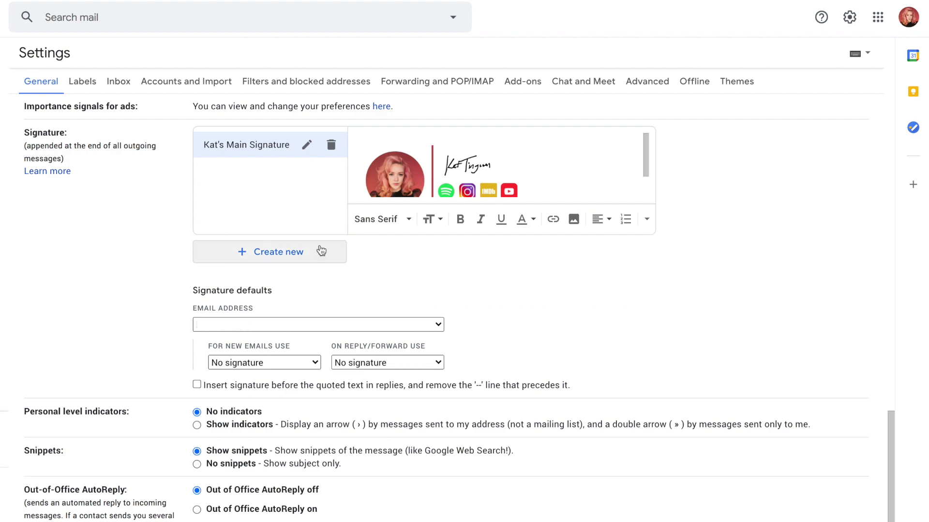
{"action": "left_click", "coordinate": [307, 252]}
{"action": "type", "text": "Tutorial Example"}
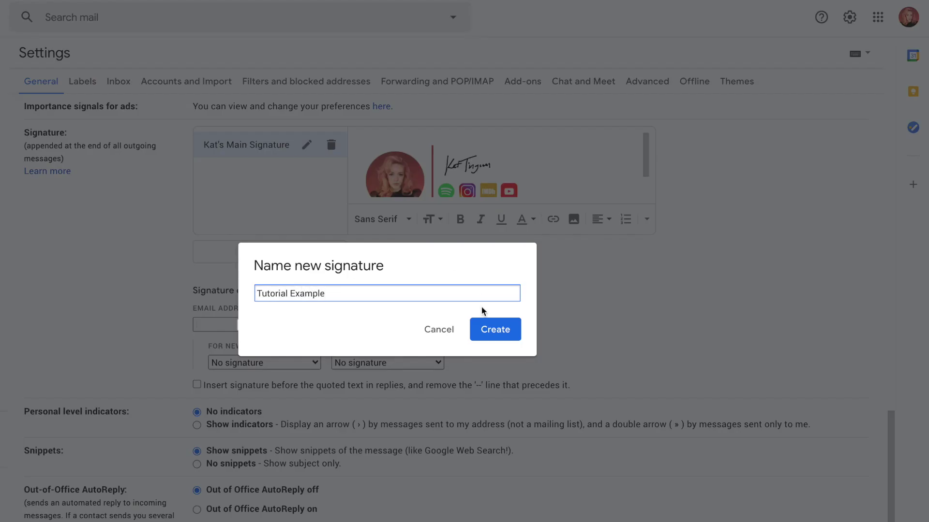
{"action": "left_click", "coordinate": [493, 330]}
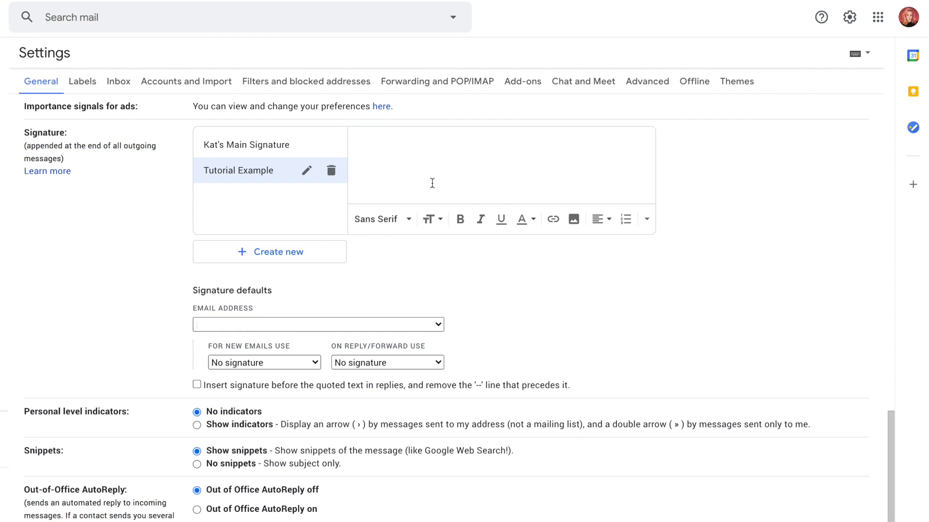
{"action": "key", "text": "ctrl+v"}
{"action": "scroll", "coordinate": [428, 184], "scroll_direction": "up", "scroll_amount": 1}
{"action": "scroll", "coordinate": [428, 184], "scroll_direction": "down", "scroll_amount": 1}
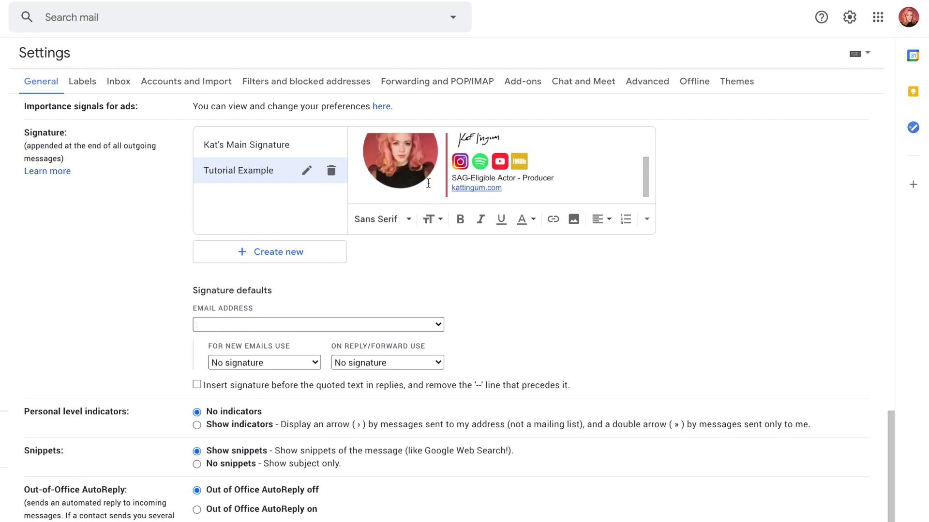
{"action": "scroll", "coordinate": [527, 390], "scroll_direction": "up", "scroll_amount": 1}
{"action": "scroll", "coordinate": [354, 385], "scroll_direction": "down", "scroll_amount": 1}
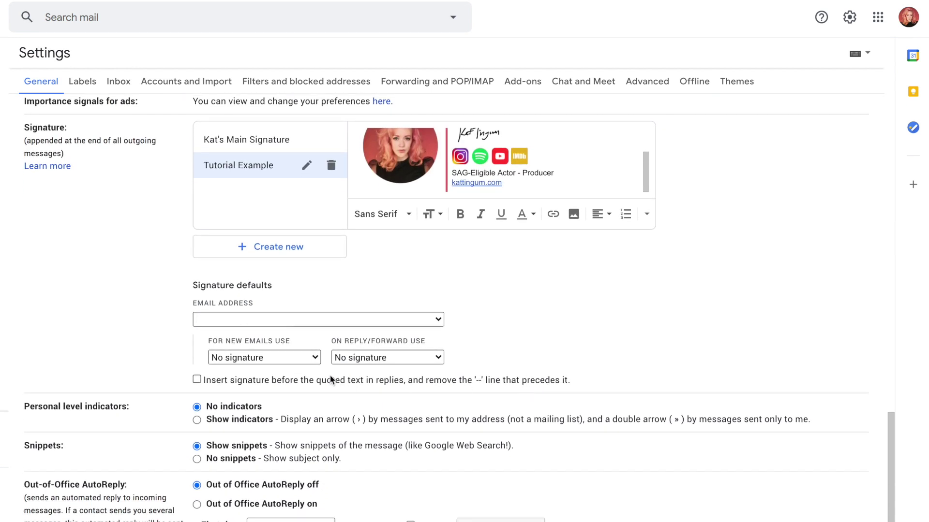
{"action": "left_click", "coordinate": [314, 357]}
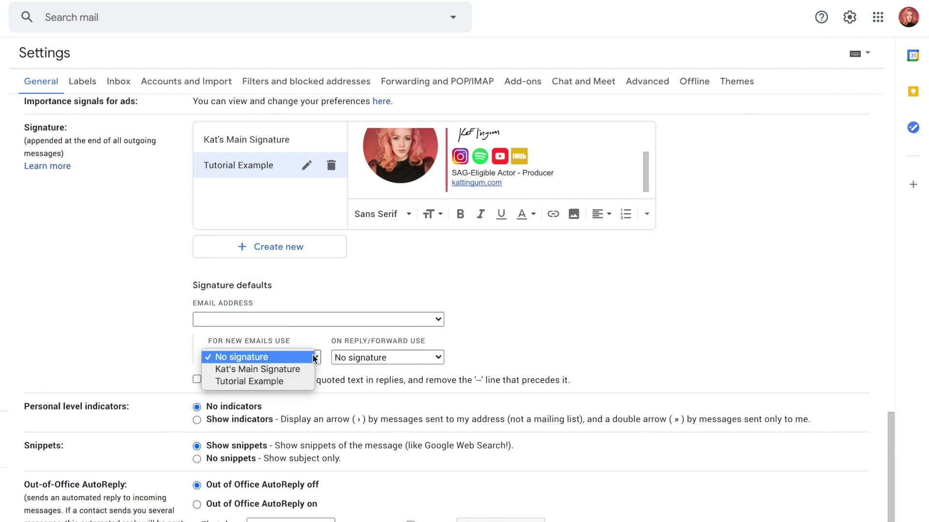
{"action": "left_click", "coordinate": [297, 381]}
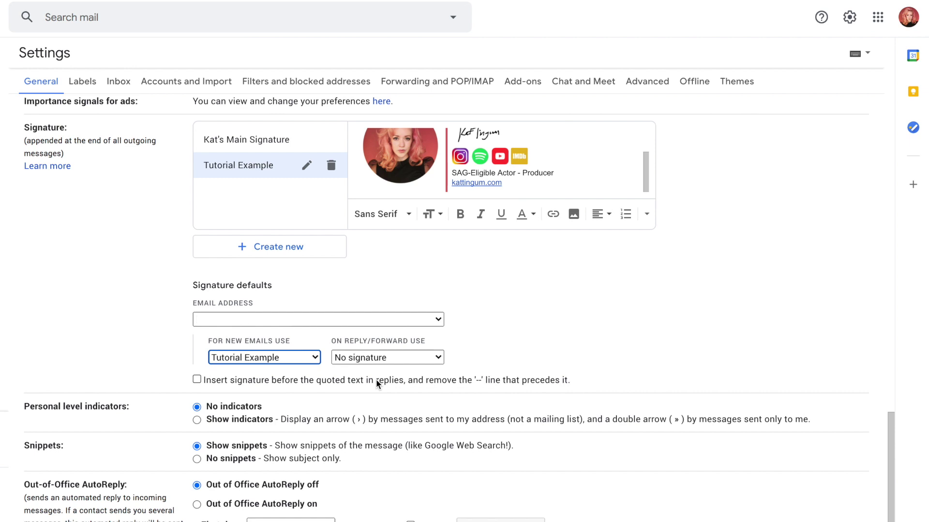
{"action": "scroll", "coordinate": [482, 425], "scroll_direction": "down", "scroll_amount": 3}
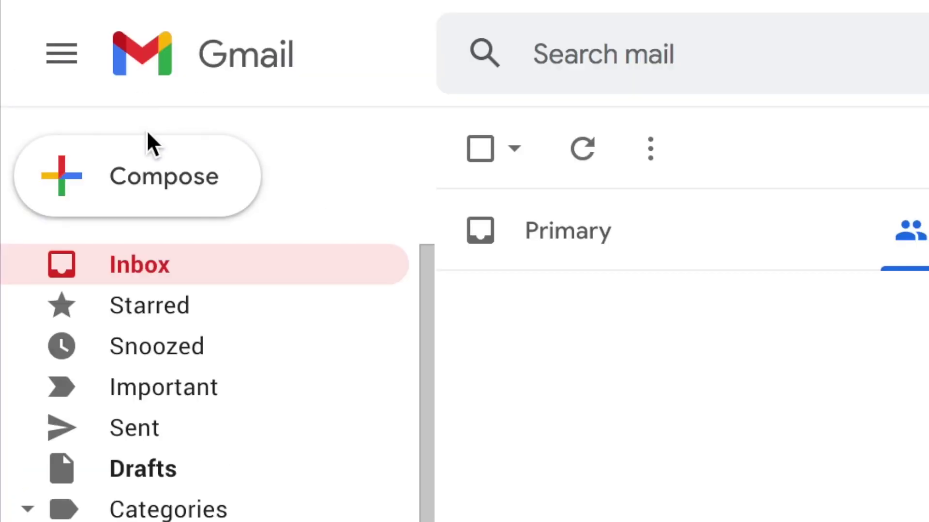
Step: Check the signature in a new email, then select the updated two-person signature table
{"action": "left_click", "coordinate": [149, 169]}
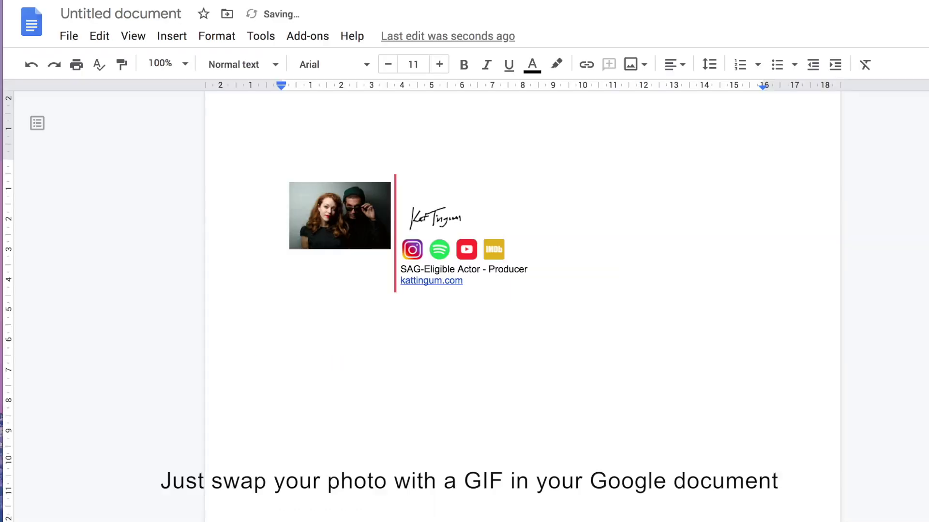
{"action": "key", "text": "ctrl+a"}
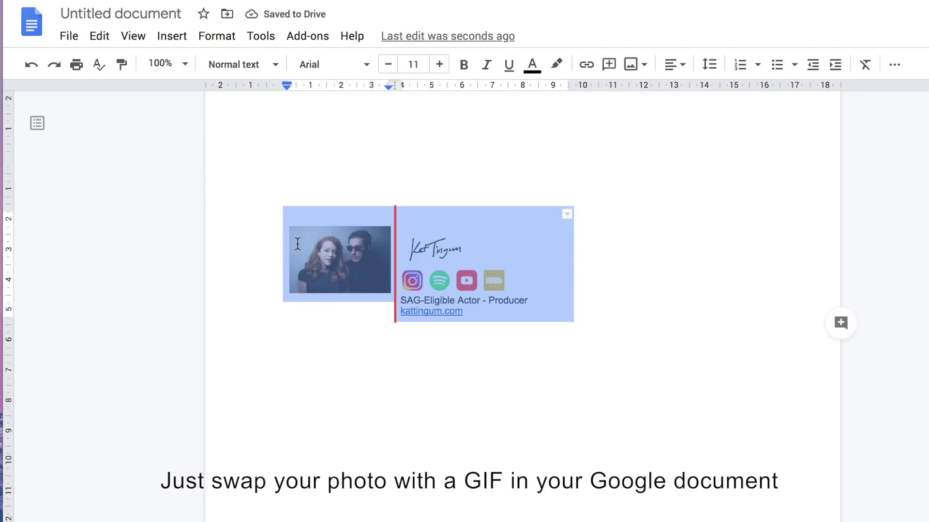
{"action": "scroll", "coordinate": [678, 199], "scroll_direction": "down", "scroll_amount": 5}
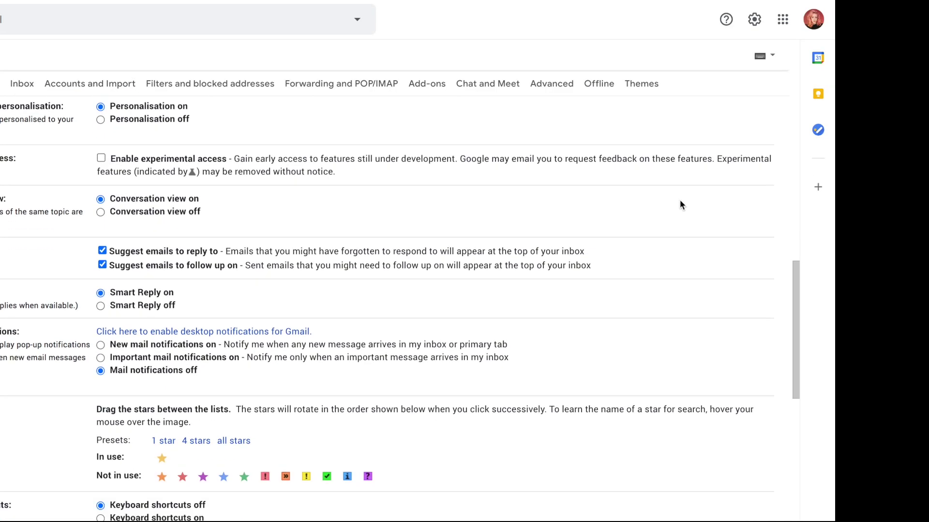
{"action": "scroll", "coordinate": [680, 203], "scroll_direction": "down", "scroll_amount": 5}
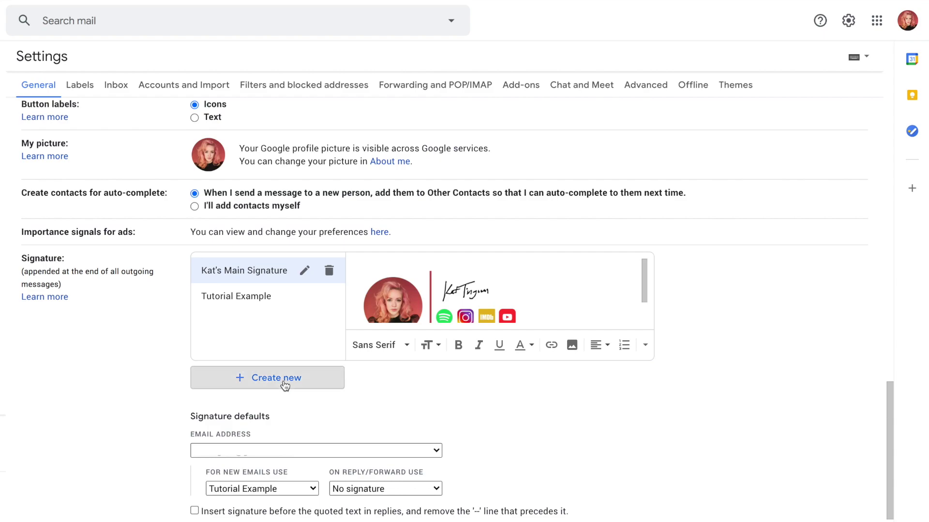
Step: Create a new Gmail signature named 'Gif Example'
{"action": "left_click", "coordinate": [286, 380]}
{"action": "type", "text": "Gif Example"}
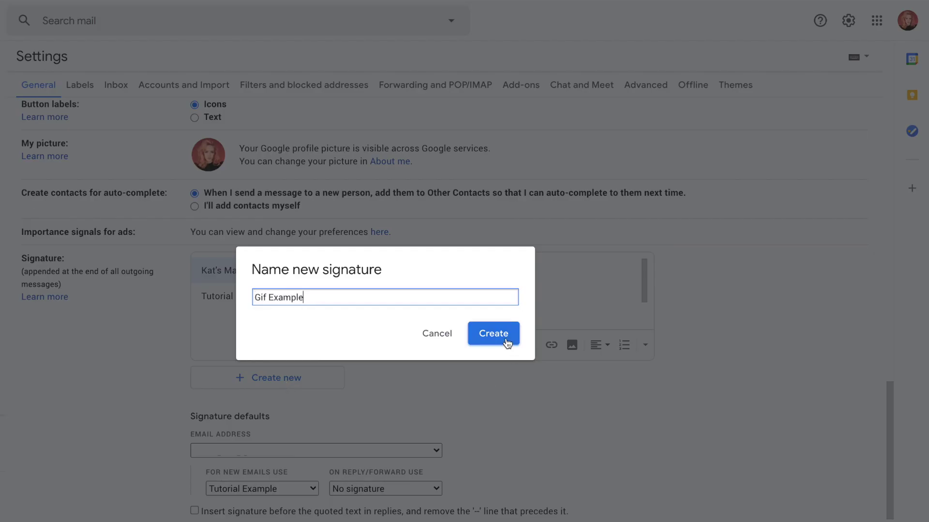
{"action": "left_click", "coordinate": [506, 338]}
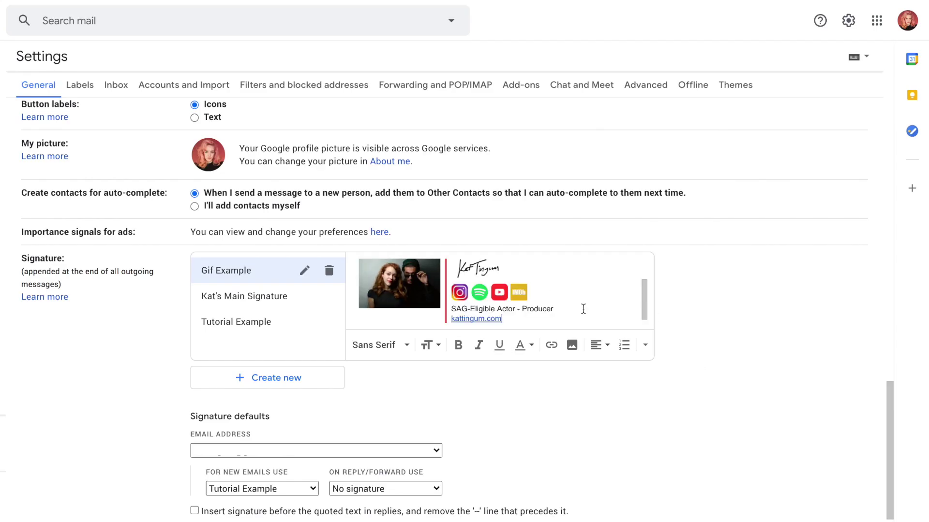
{"action": "scroll", "coordinate": [582, 309], "scroll_direction": "down", "scroll_amount": 1}
{"action": "scroll", "coordinate": [707, 396], "scroll_direction": "down", "scroll_amount": 4}
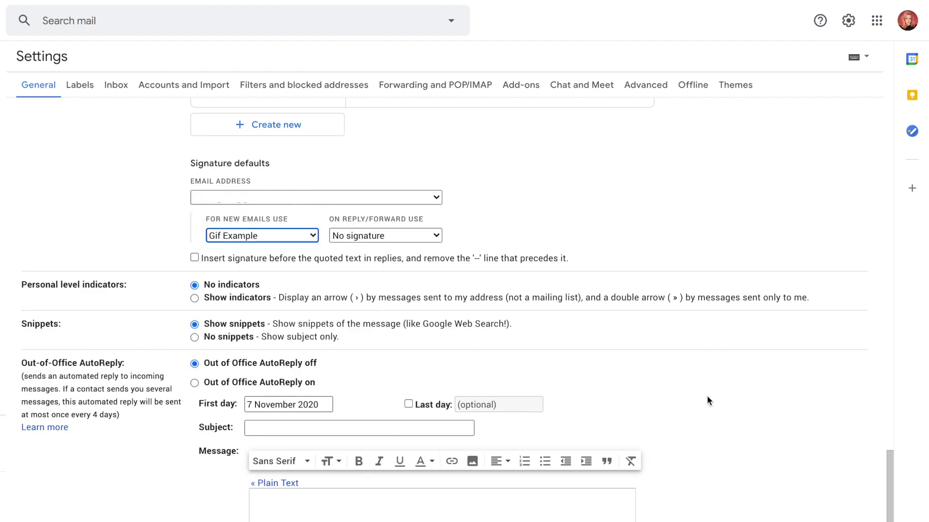
{"action": "scroll", "coordinate": [707, 401], "scroll_direction": "down", "scroll_amount": 1}
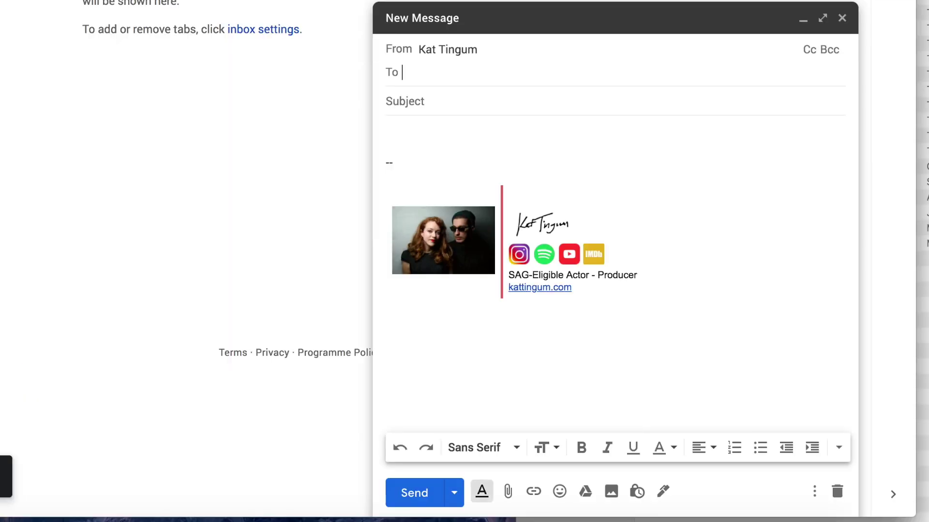